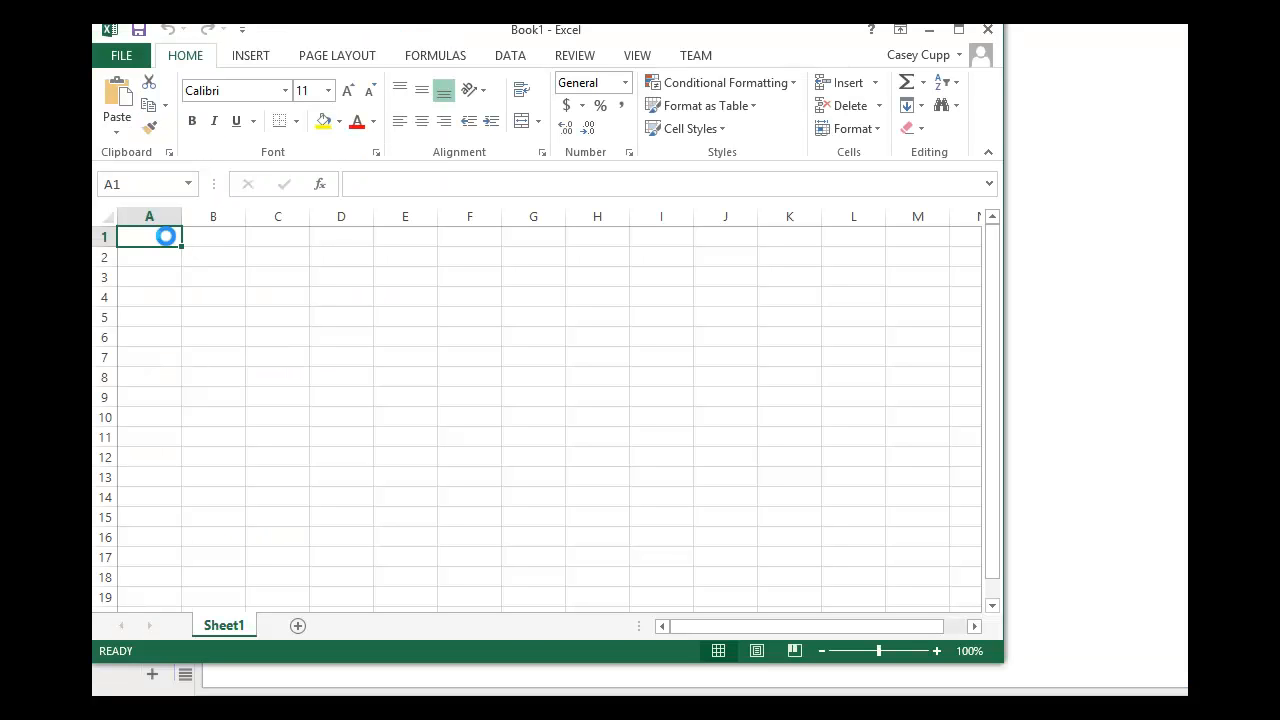
Step: Paste the copied location table into the blank Excel workbook at A1, widen columns B and C, and put the workbook aside
key(ctrl+v)
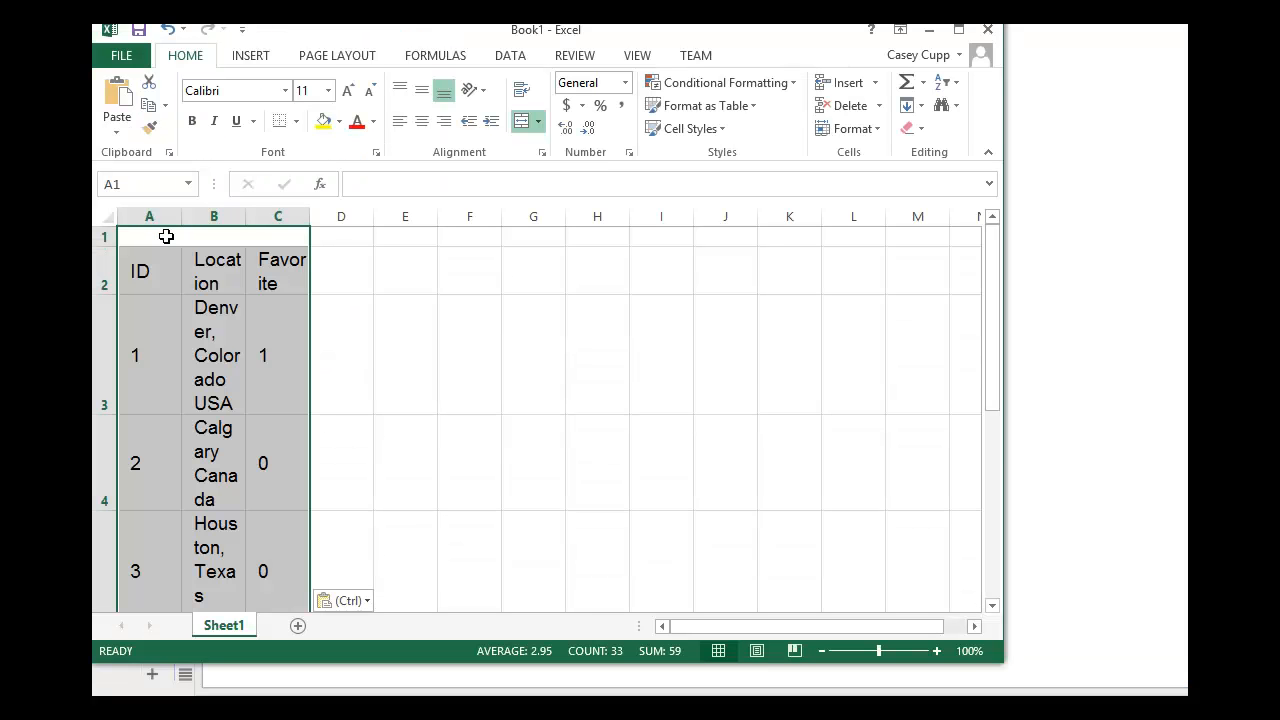
drag(246, 216, 556, 216)
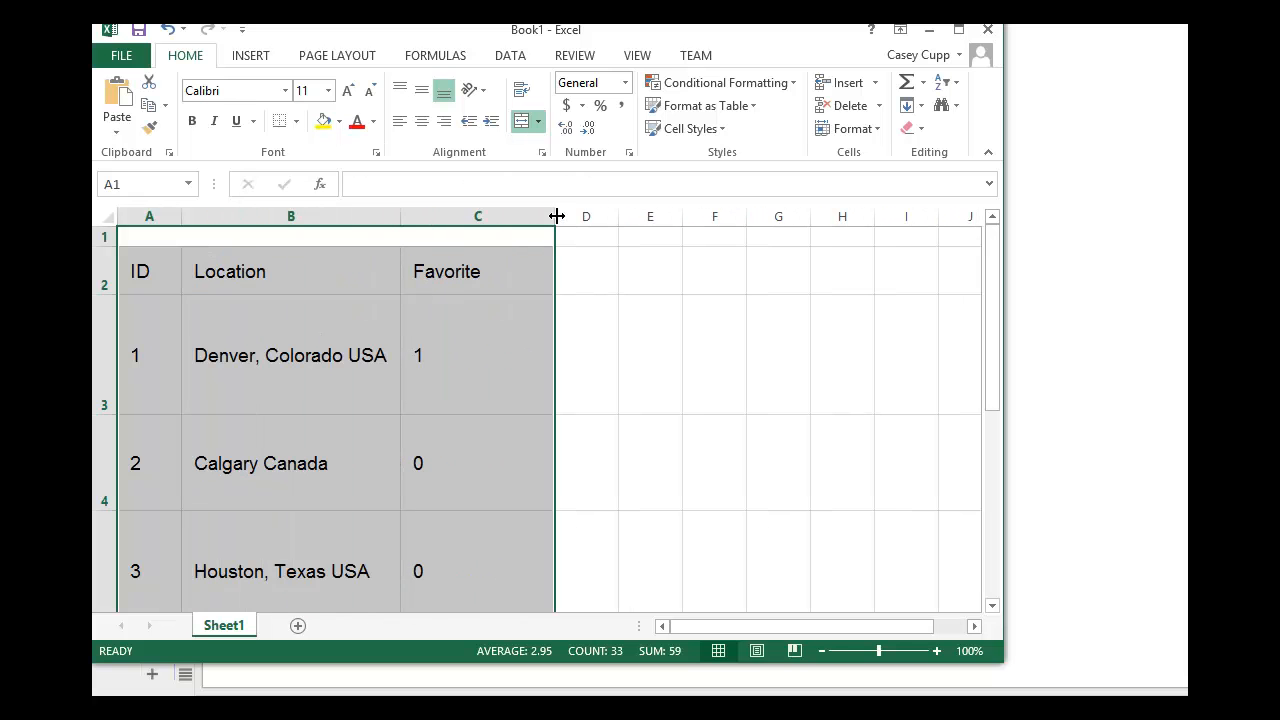
click(929, 29)
Step: Switch to the QuickMap spreadsheet in Google Sheets, download its current sheet as comma-separated values, and show the file in its folder
key(alt+Tab)
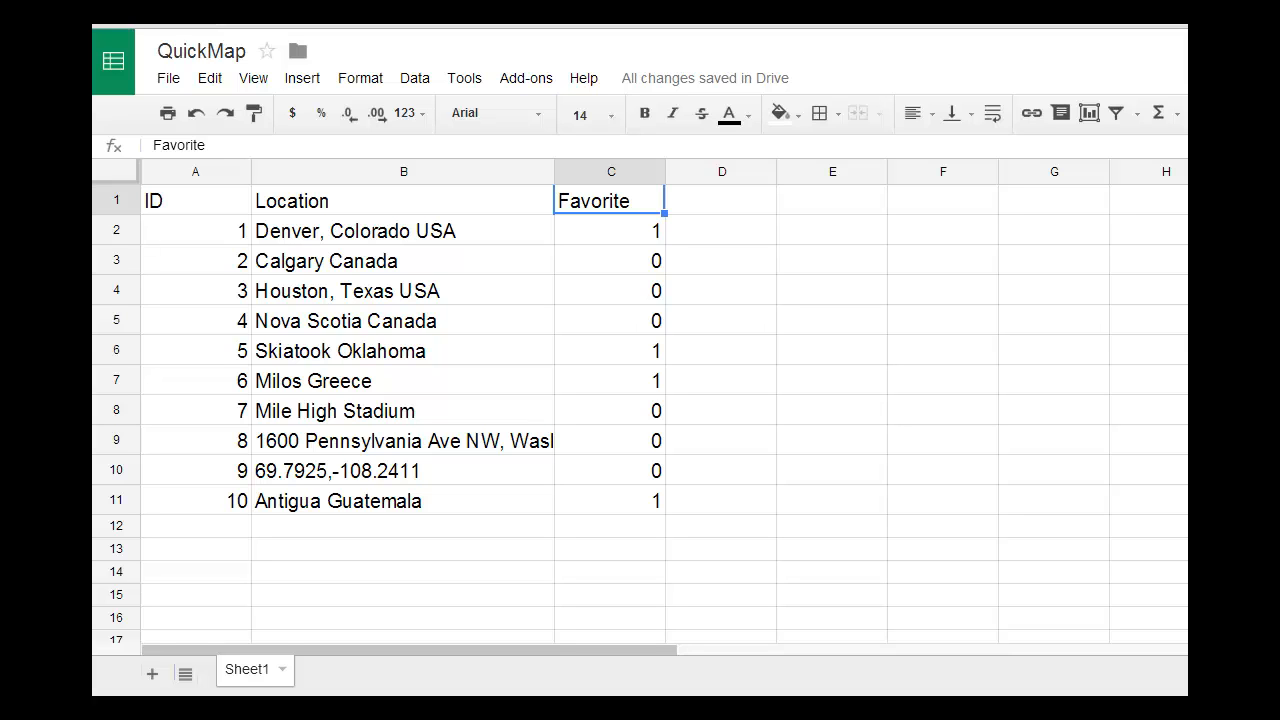
click(393, 538)
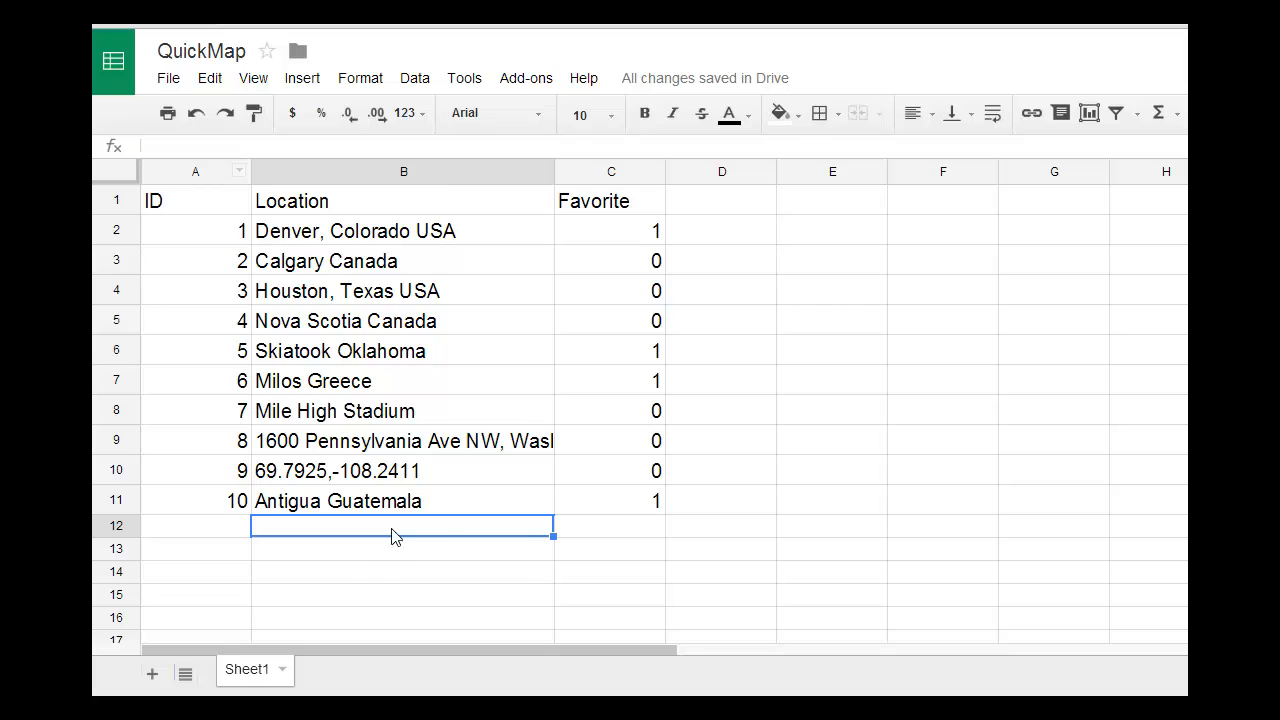
click(169, 78)
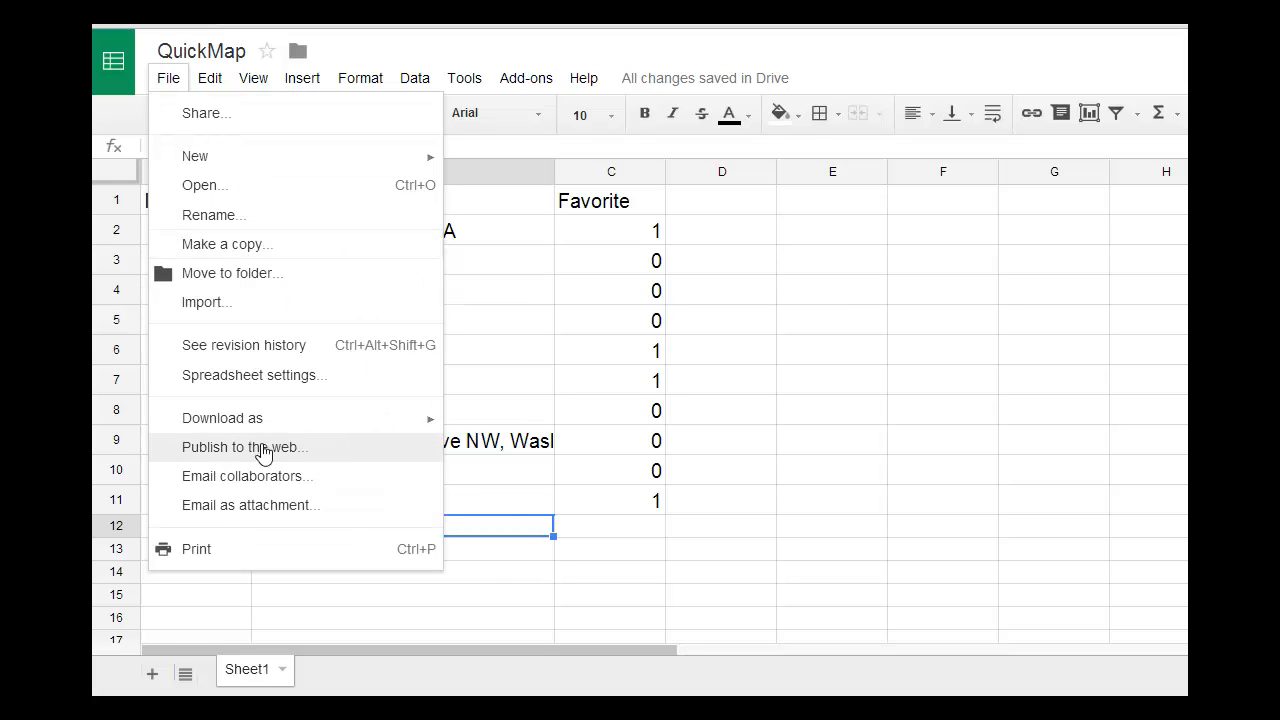
mouse_move(263, 426)
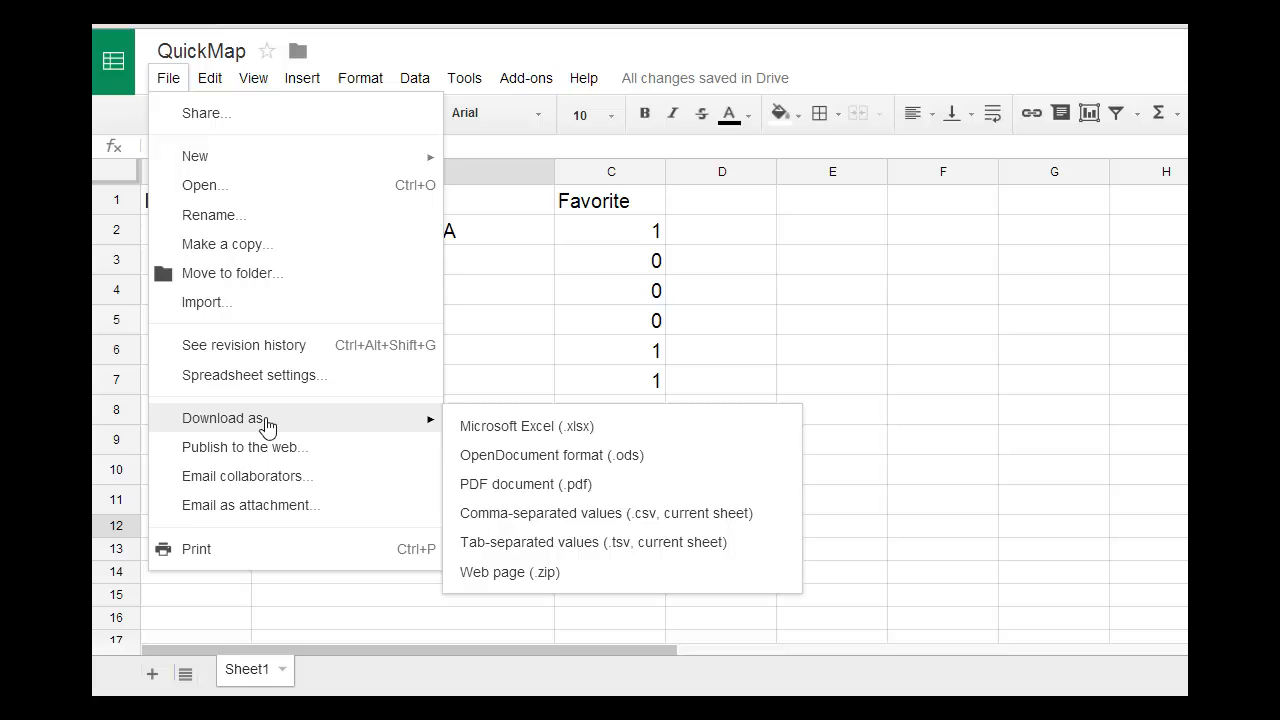
click(568, 514)
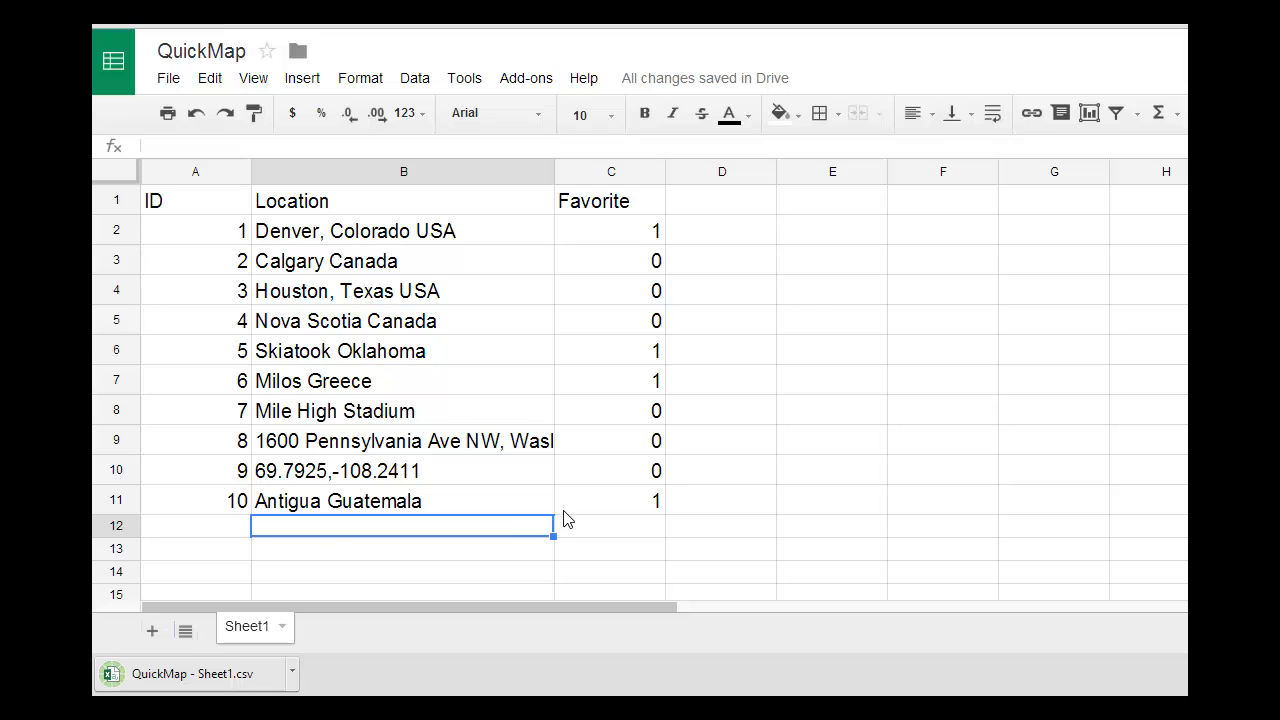
click(292, 672)
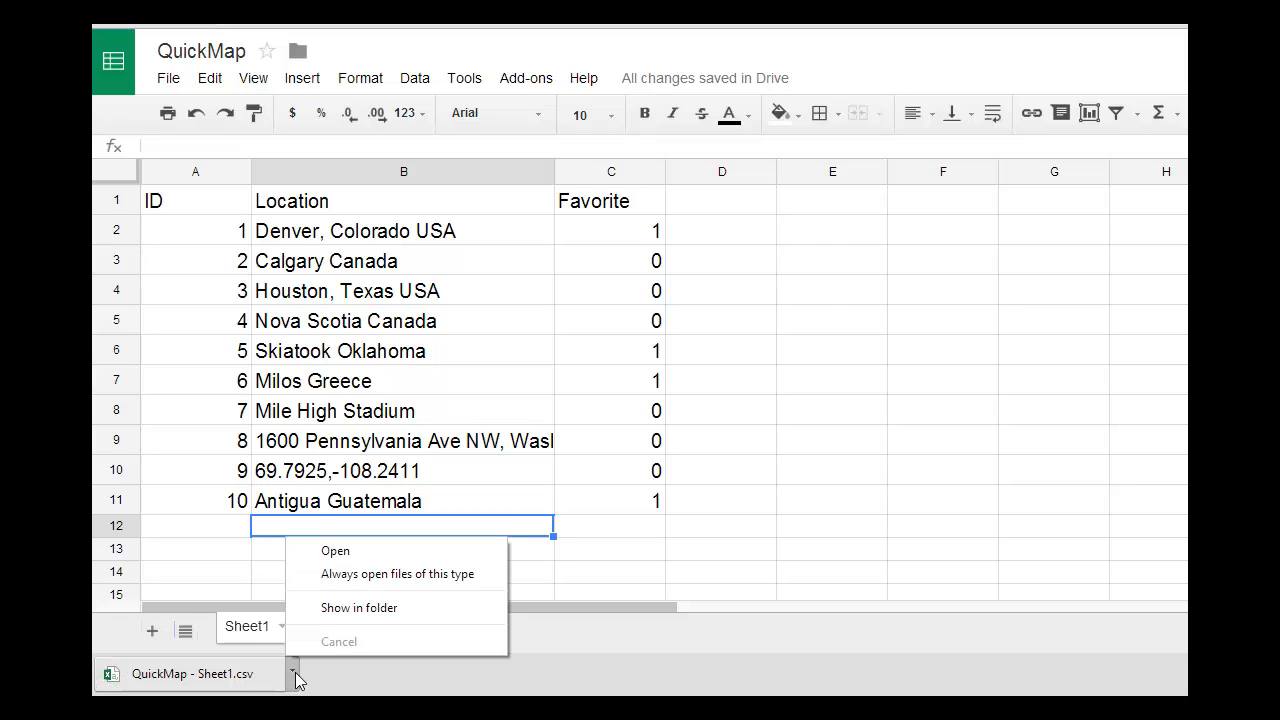
click(341, 610)
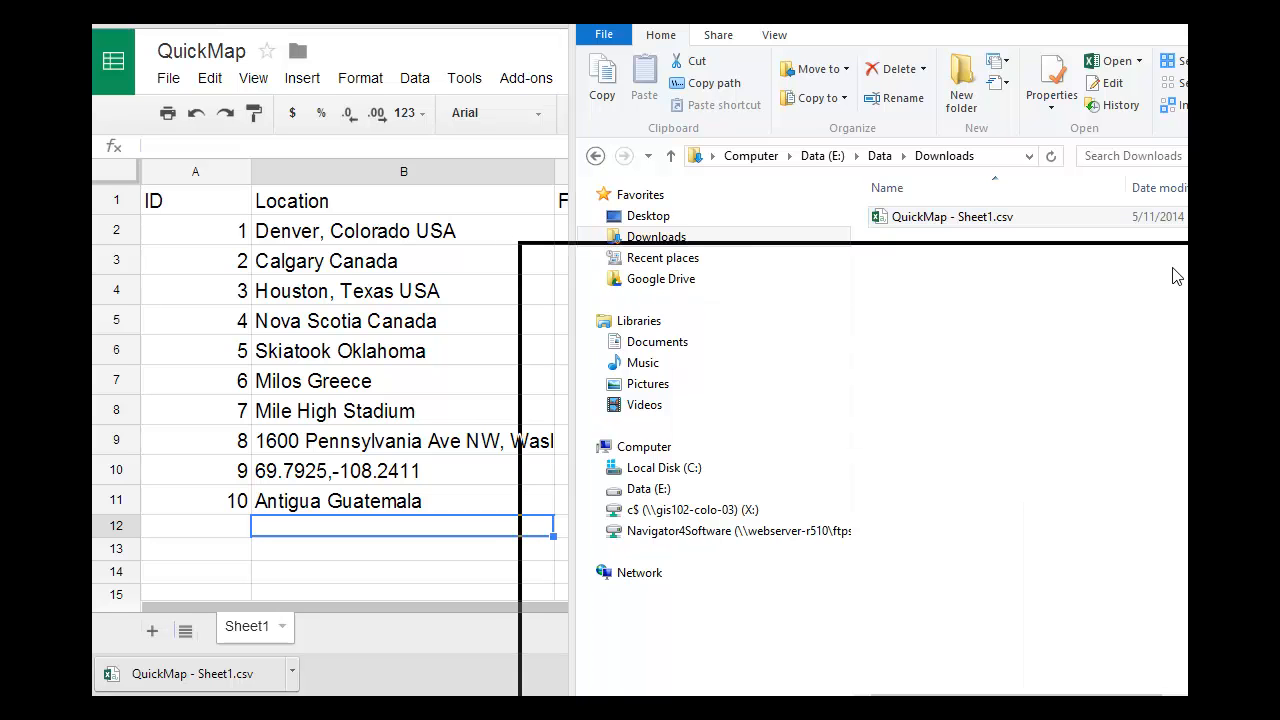
Step: Switch to Google Maps, enlarge its browser window, and create a new custom map
drag(702, 36, 690, 27)
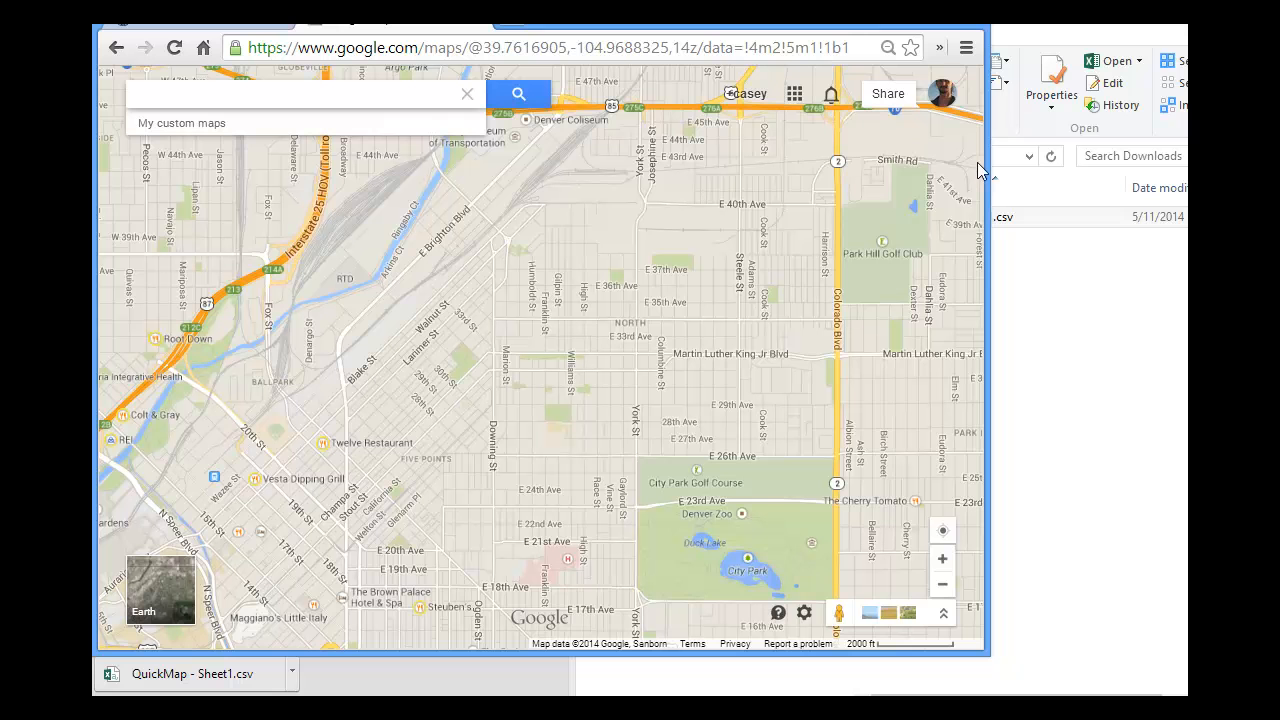
drag(985, 653, 1165, 690)
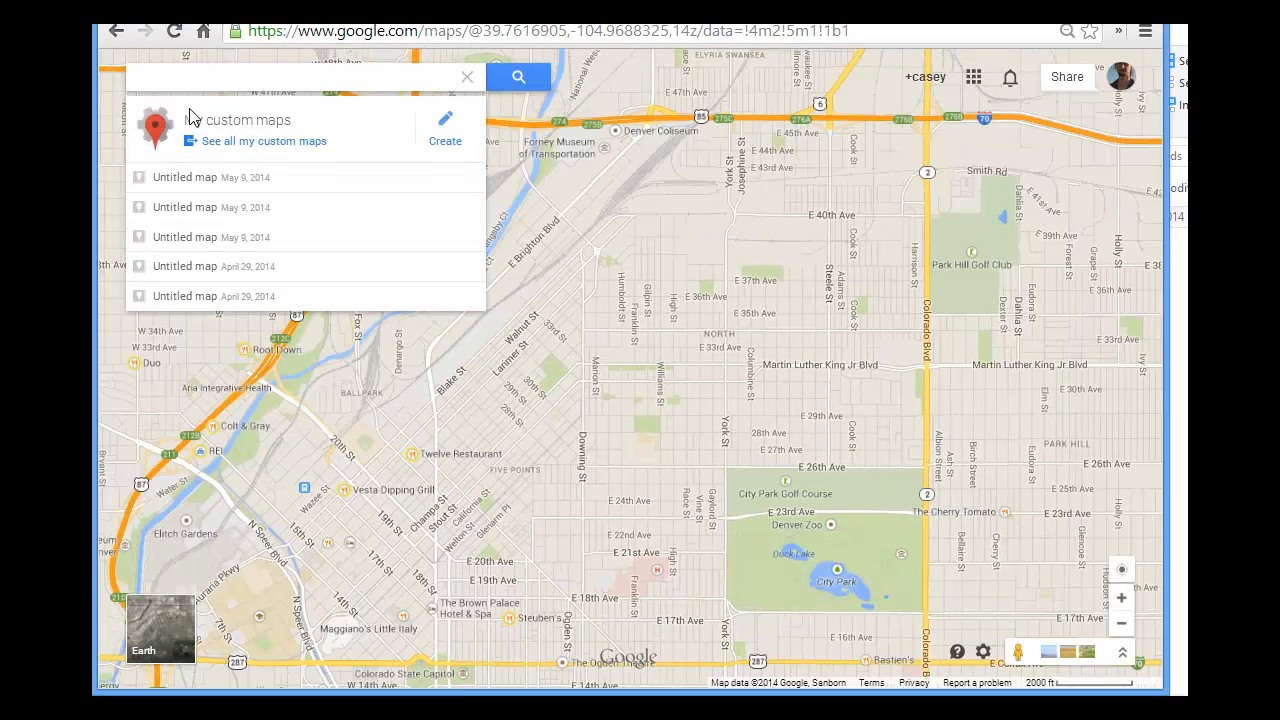
click(446, 125)
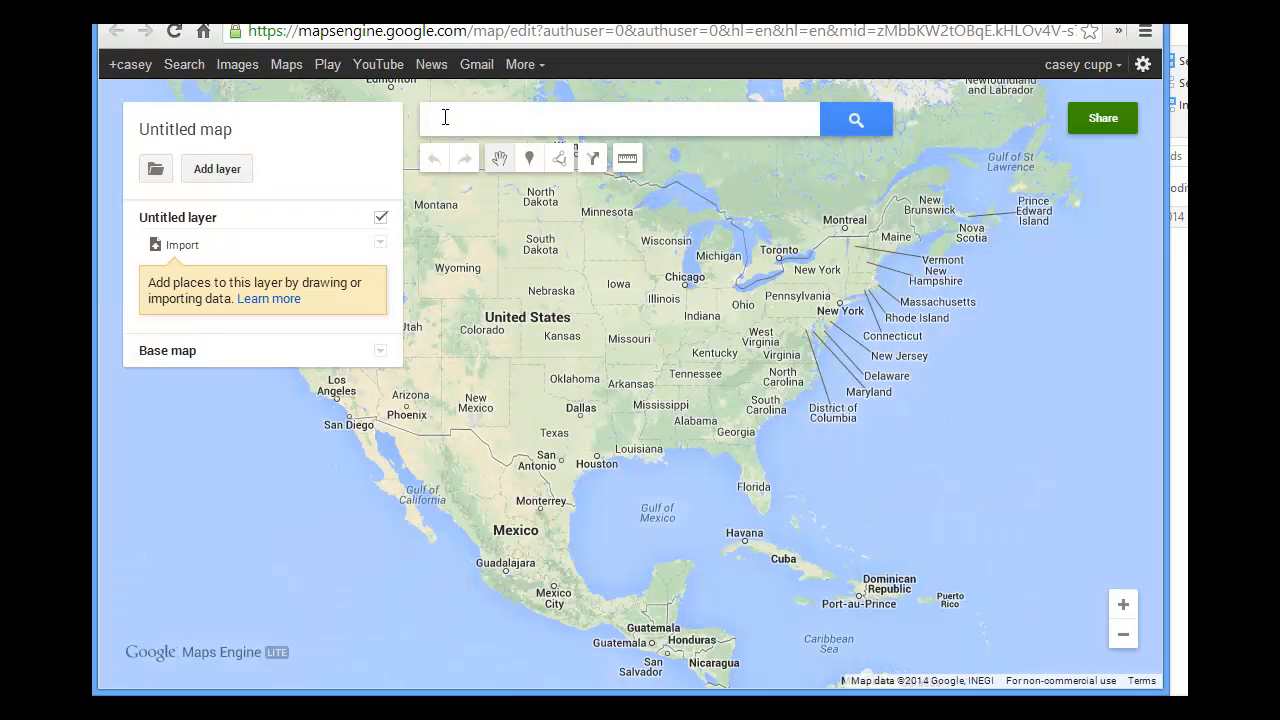
Step: Import QuickMap - Sheet1.csv into the untitled layer, using Location to position the placemarks and ID to title the markers
click(187, 257)
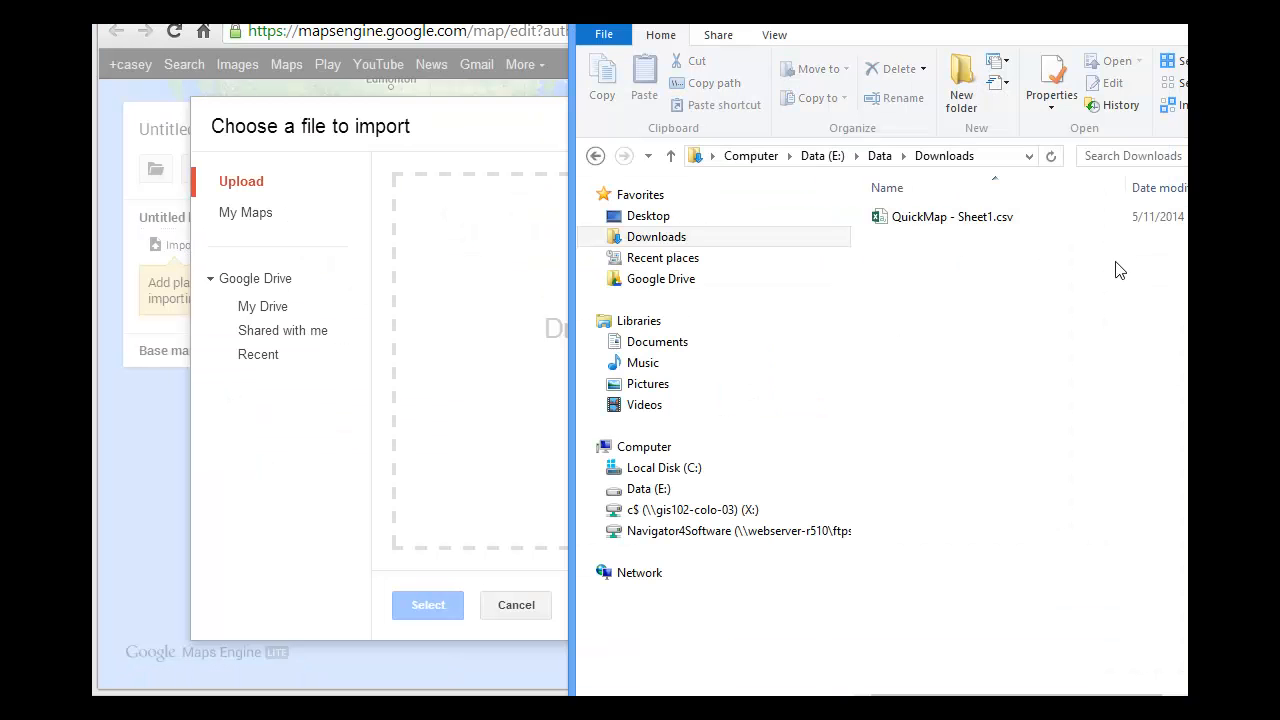
drag(878, 216, 524, 336)
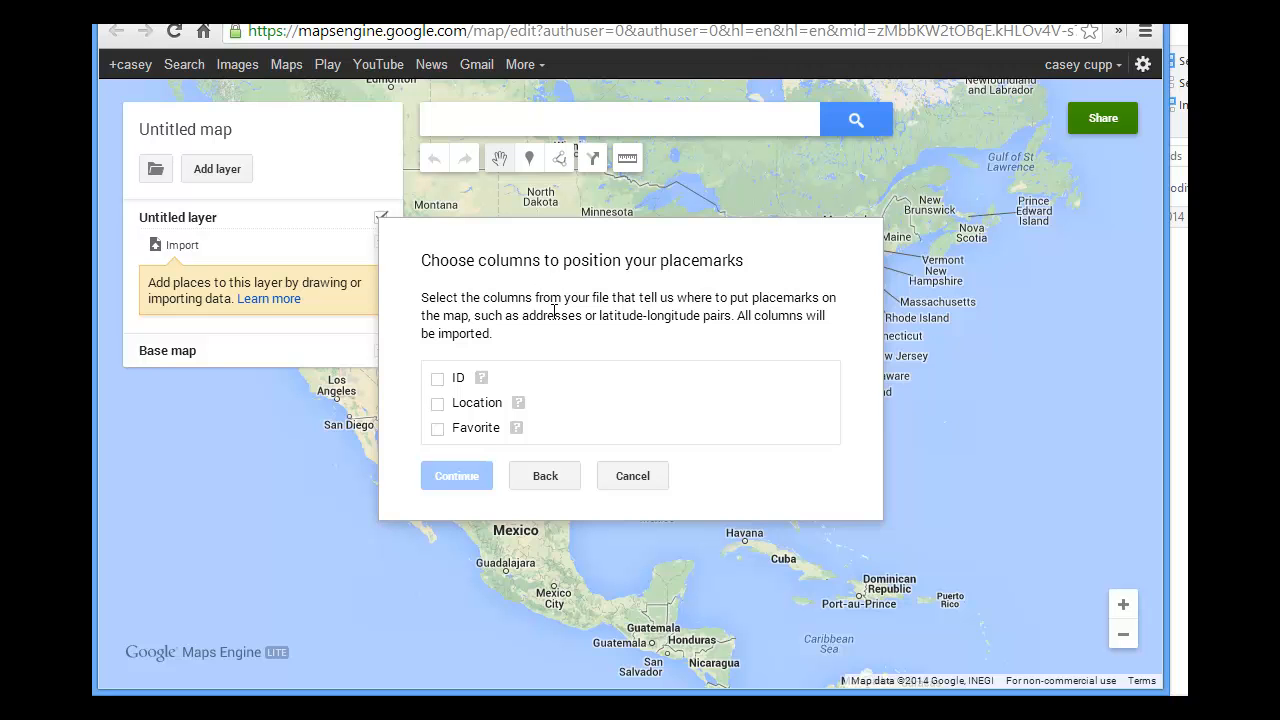
drag(755, 304, 849, 302)
click(437, 405)
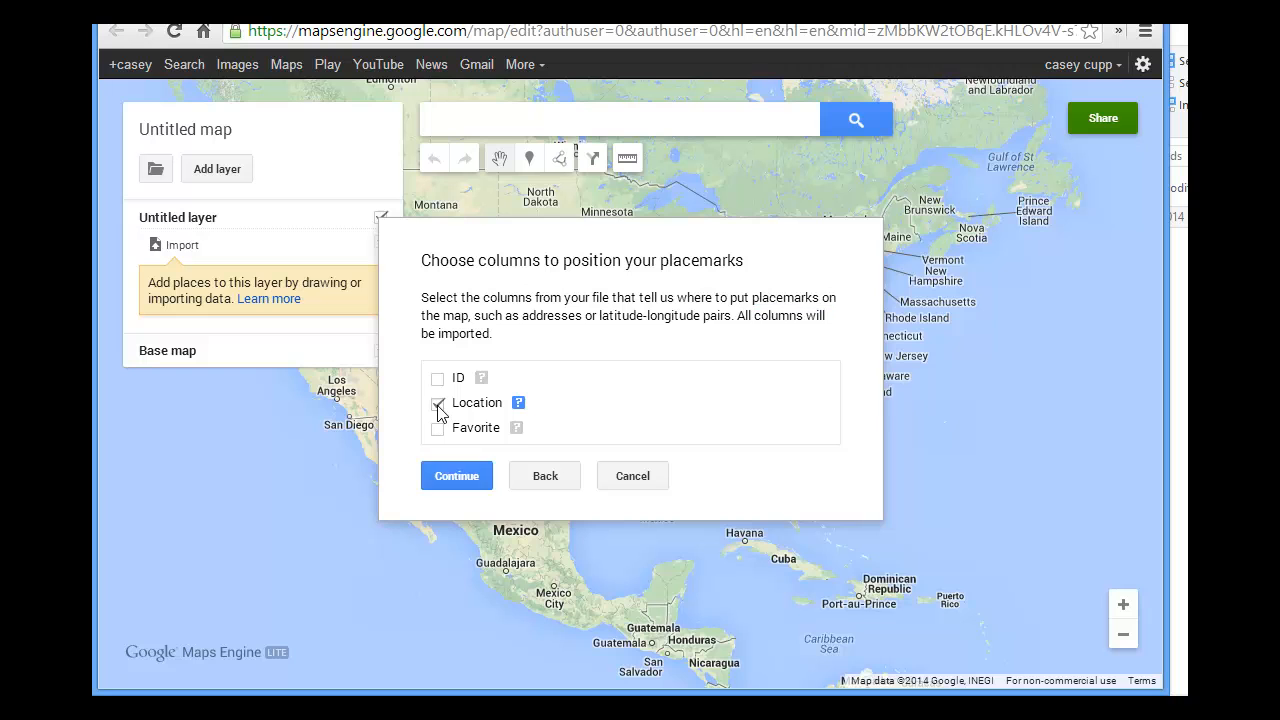
click(470, 484)
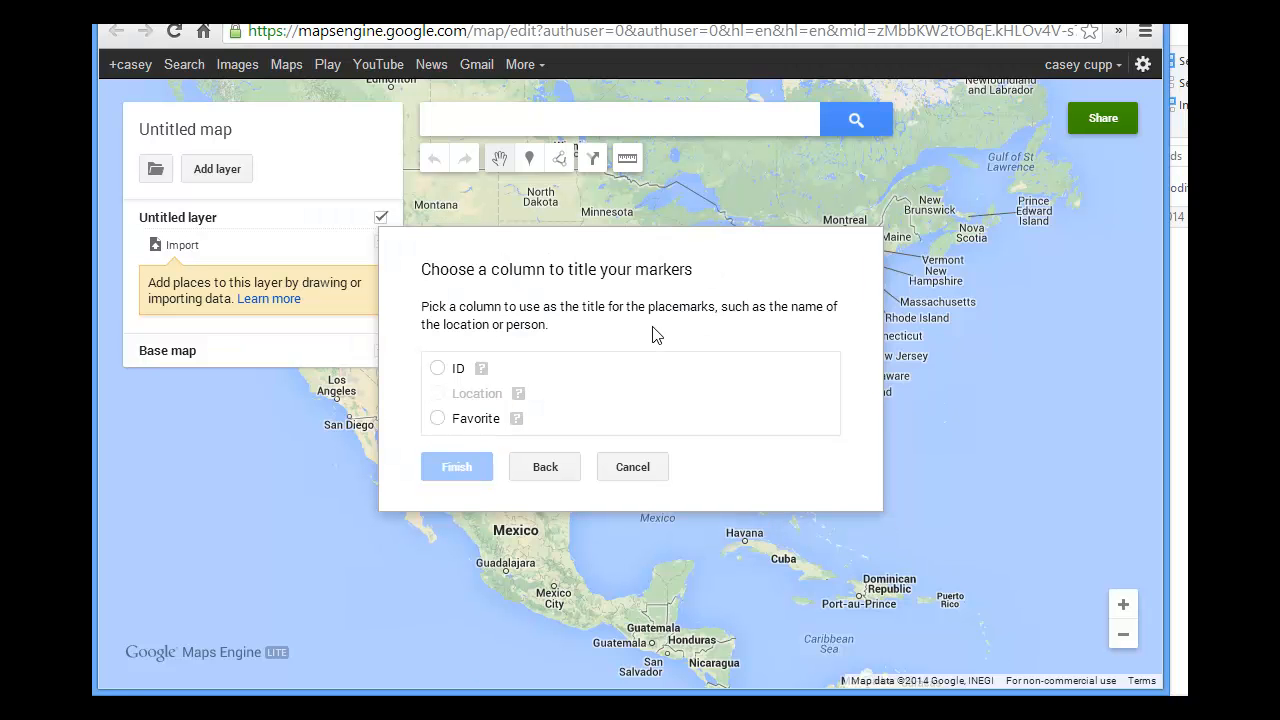
click(437, 369)
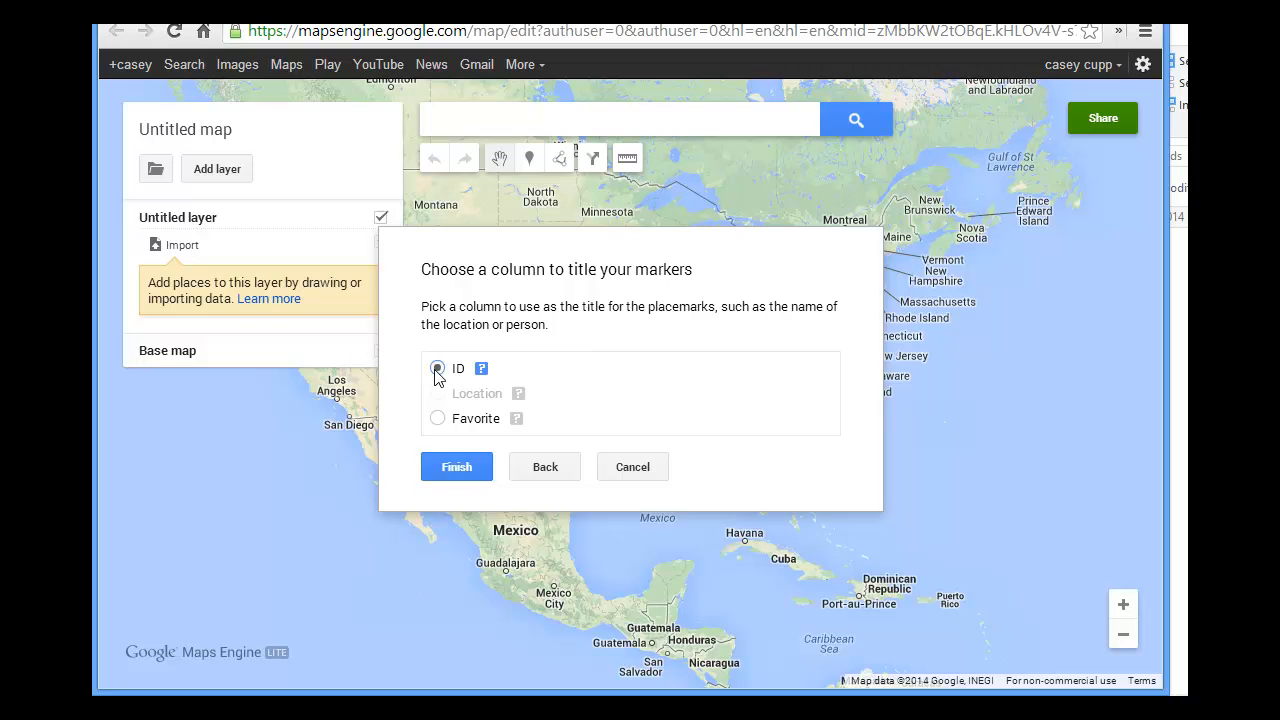
click(455, 467)
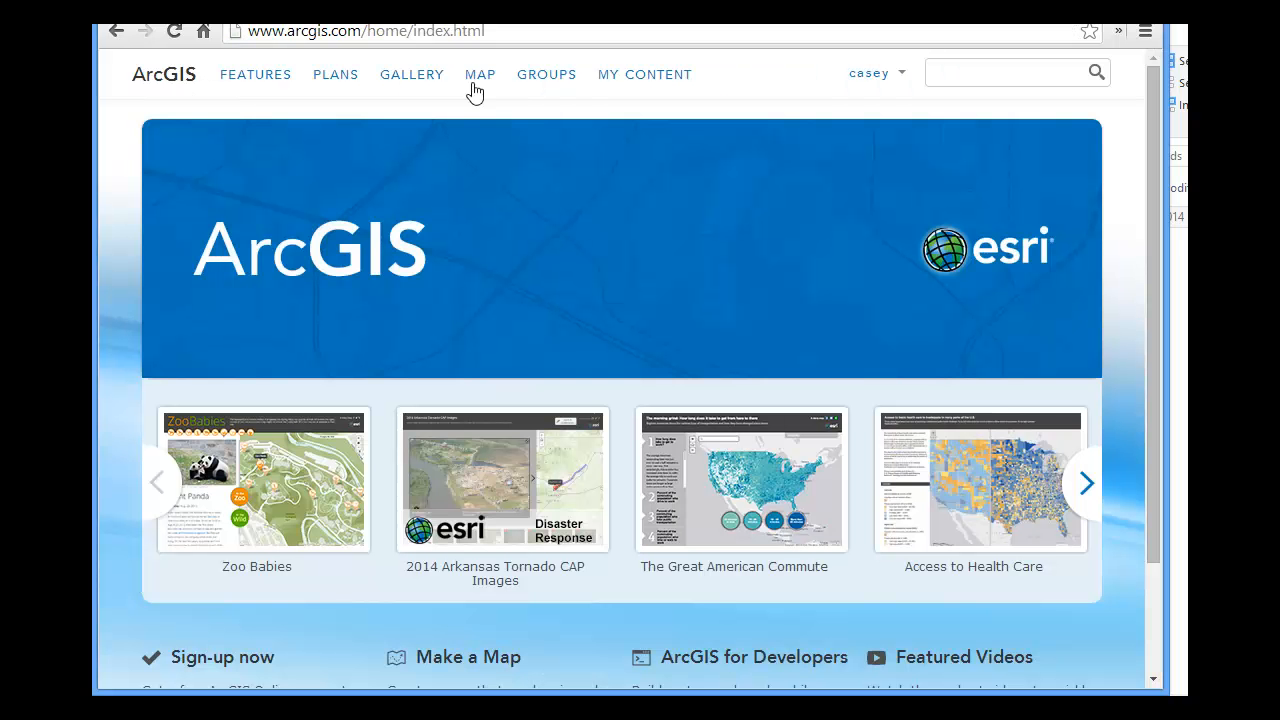
Step: Switch to ArcGIS Online, open the map viewer, and import QuickMap - Sheet1.csv as a layer from file
click(856, 82)
click(481, 80)
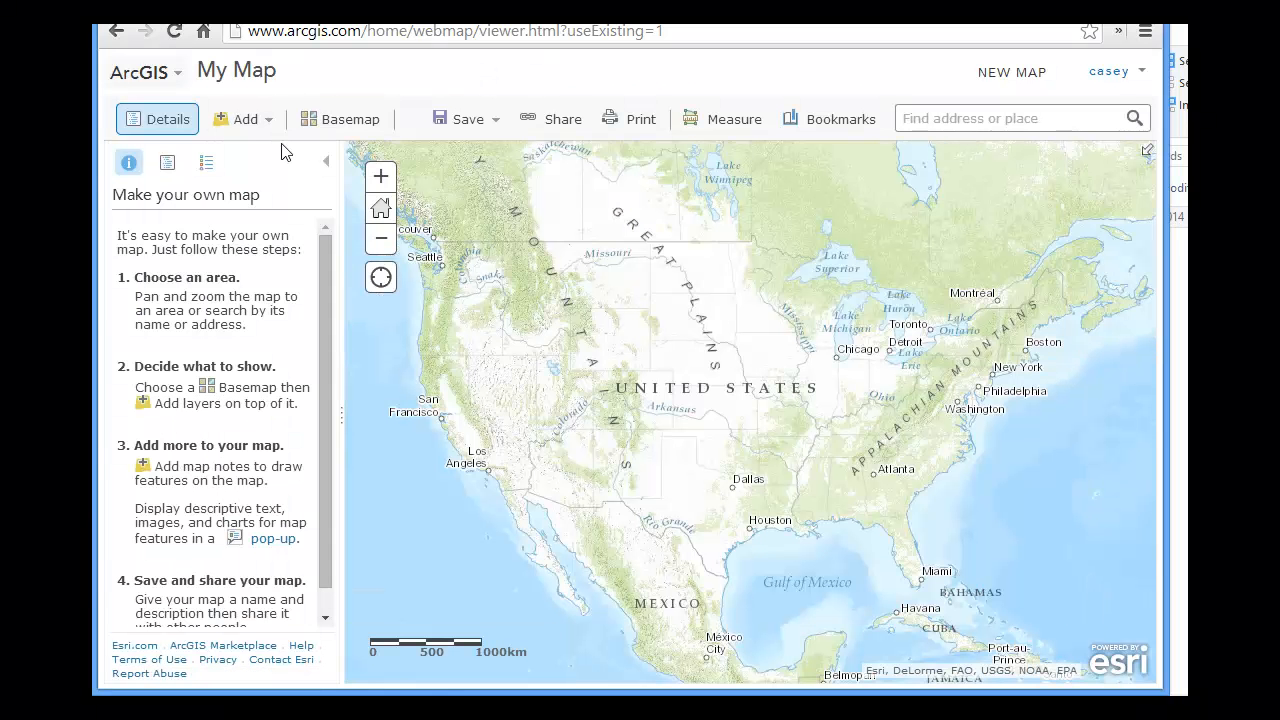
click(255, 127)
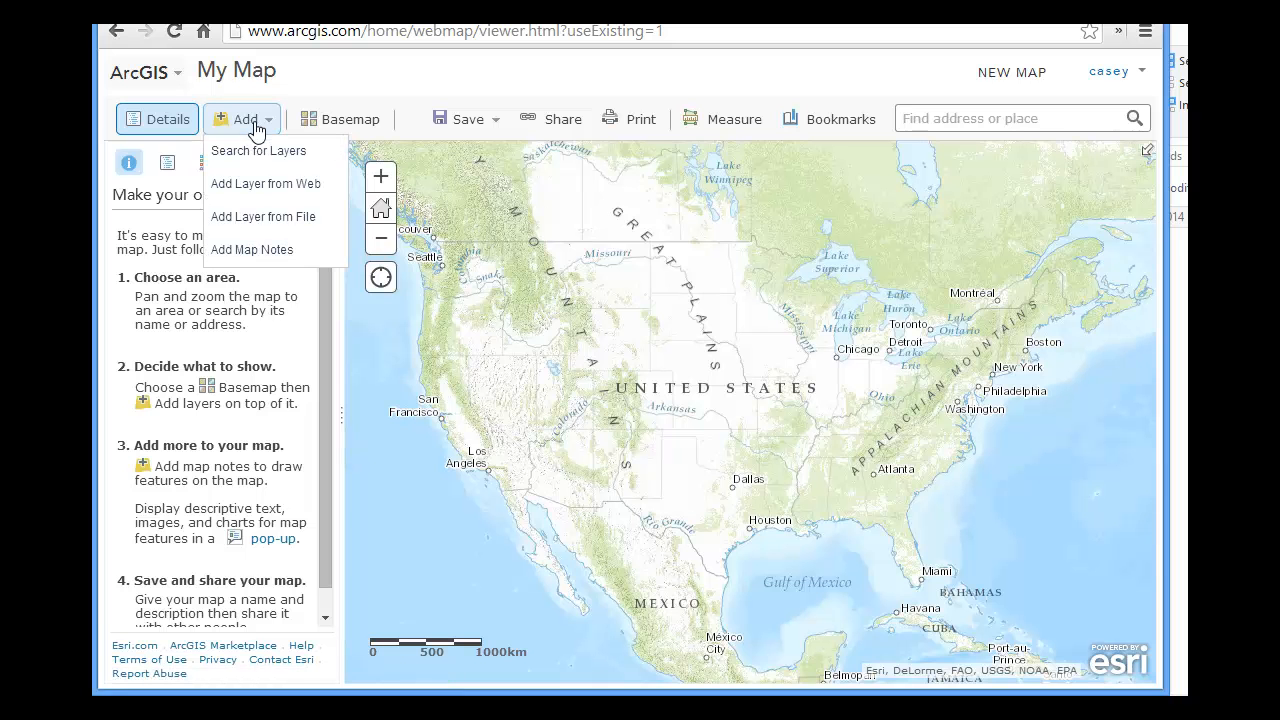
click(295, 217)
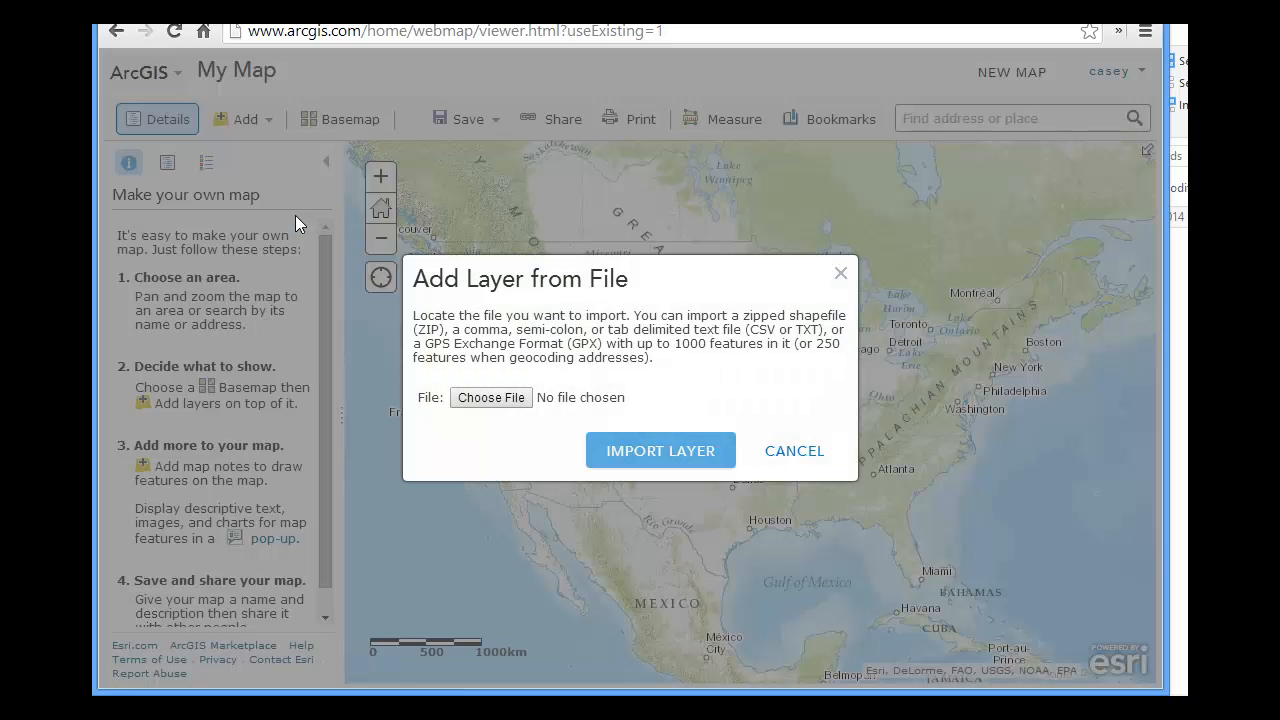
click(462, 400)
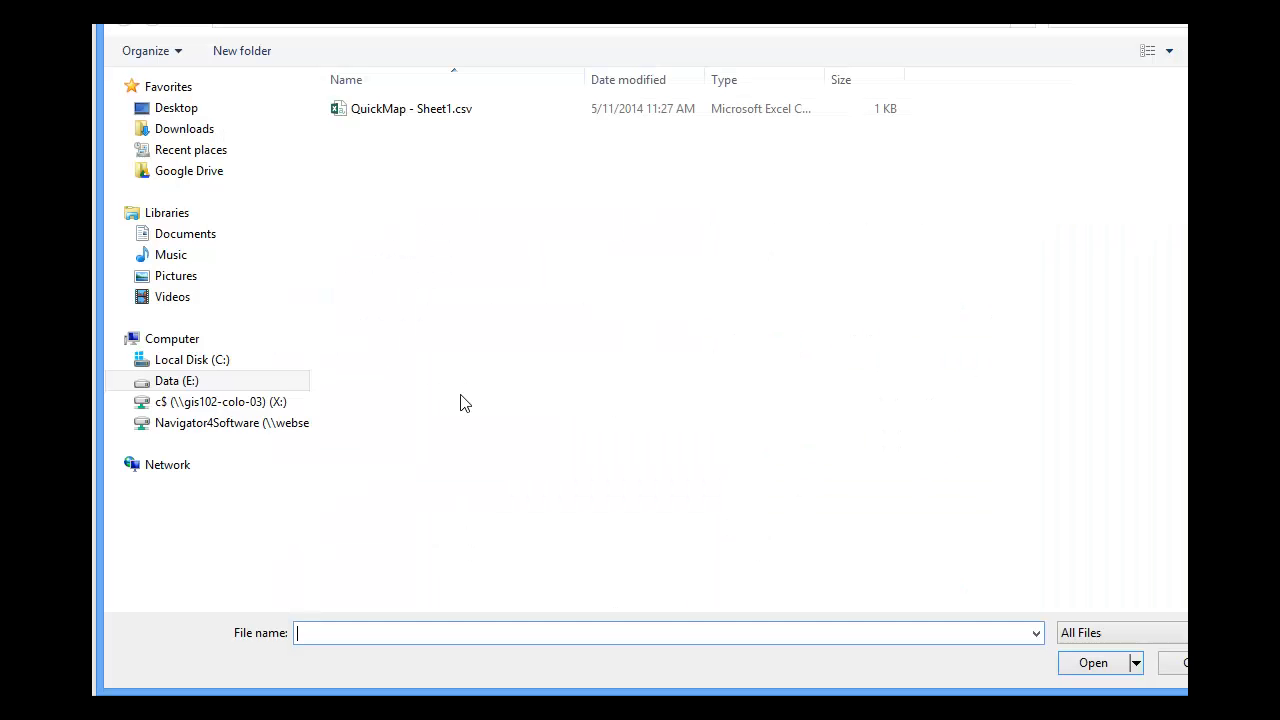
click(392, 110)
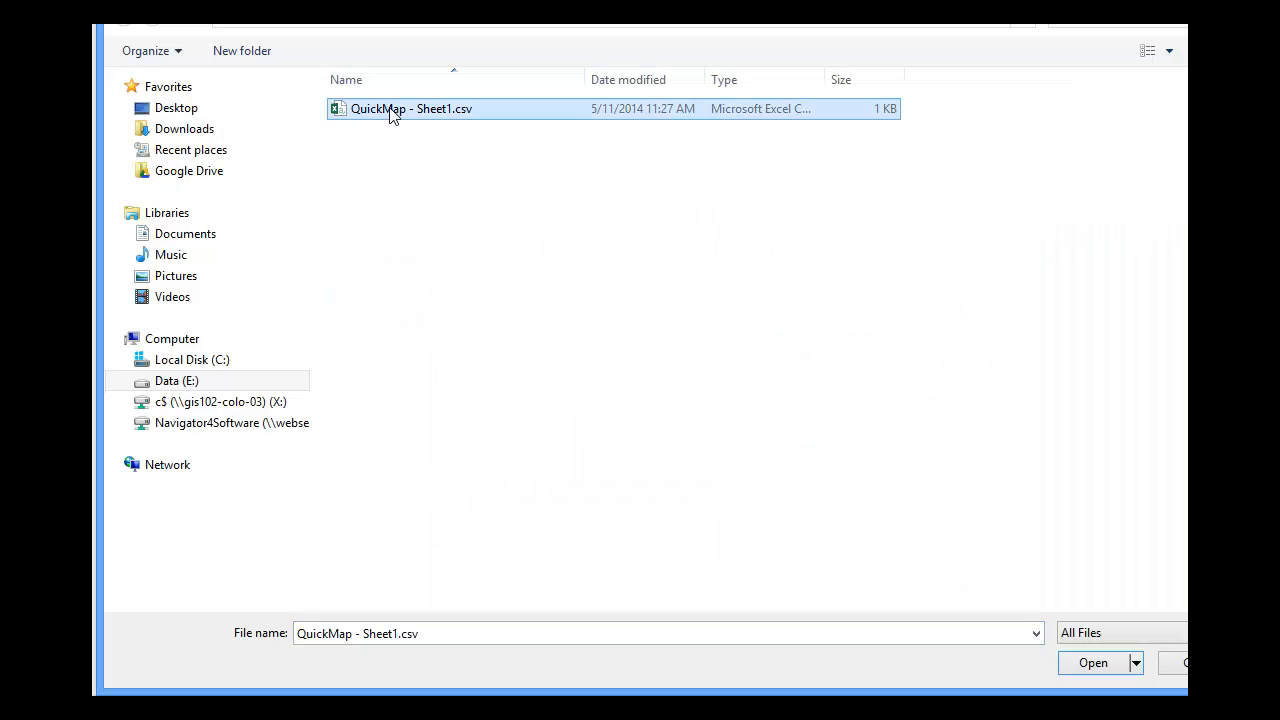
click(1099, 664)
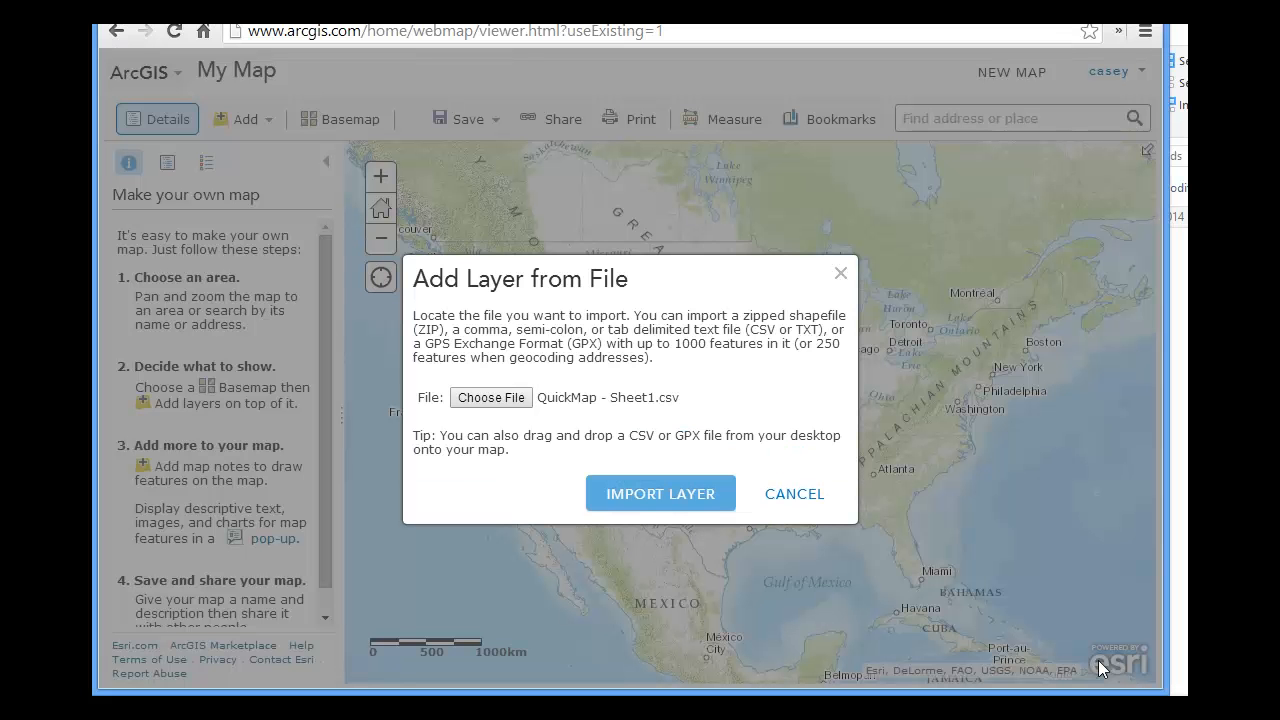
click(655, 495)
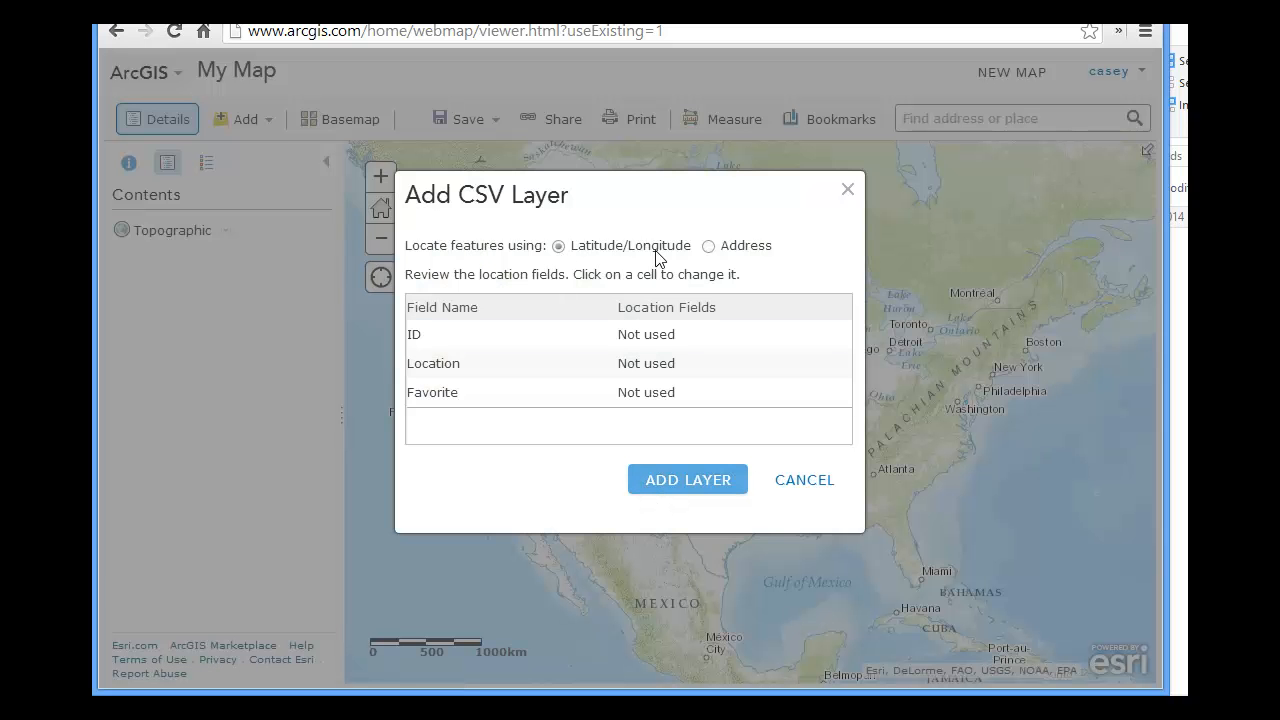
Step: Add the CSV layer located by address with the Location field set to City, and check the Skiatook and Denver points
click(708, 247)
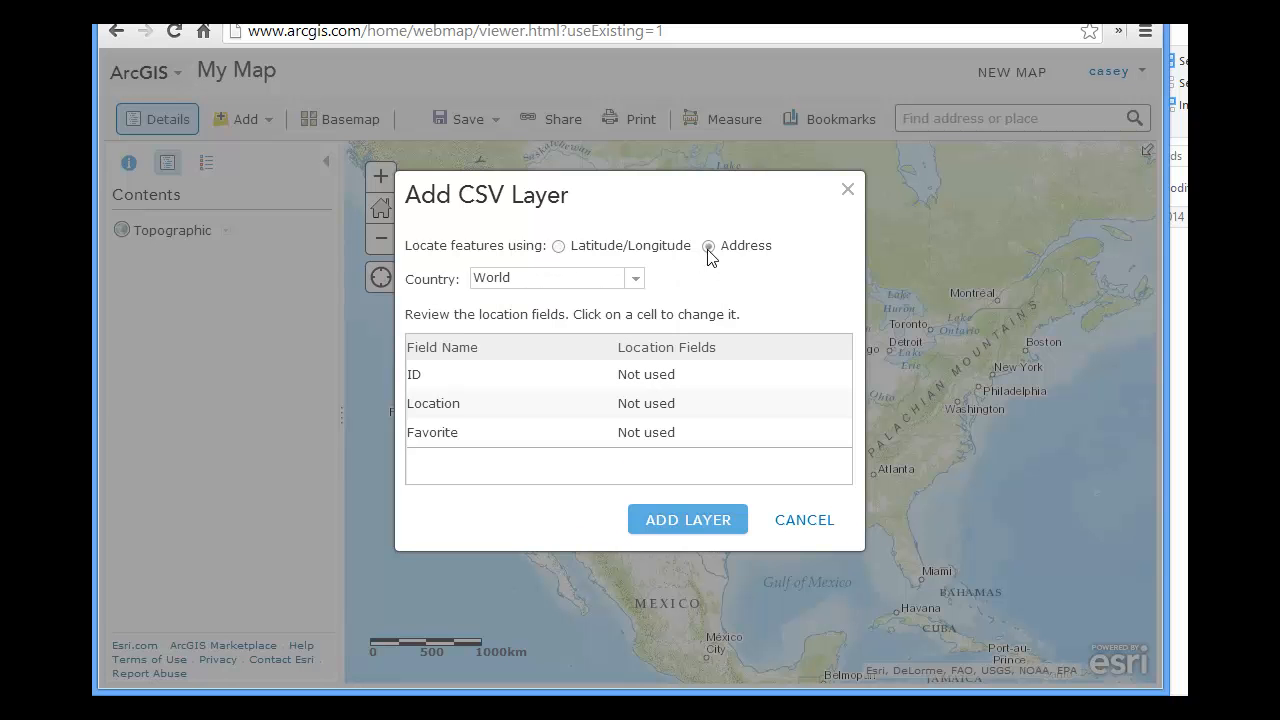
click(700, 414)
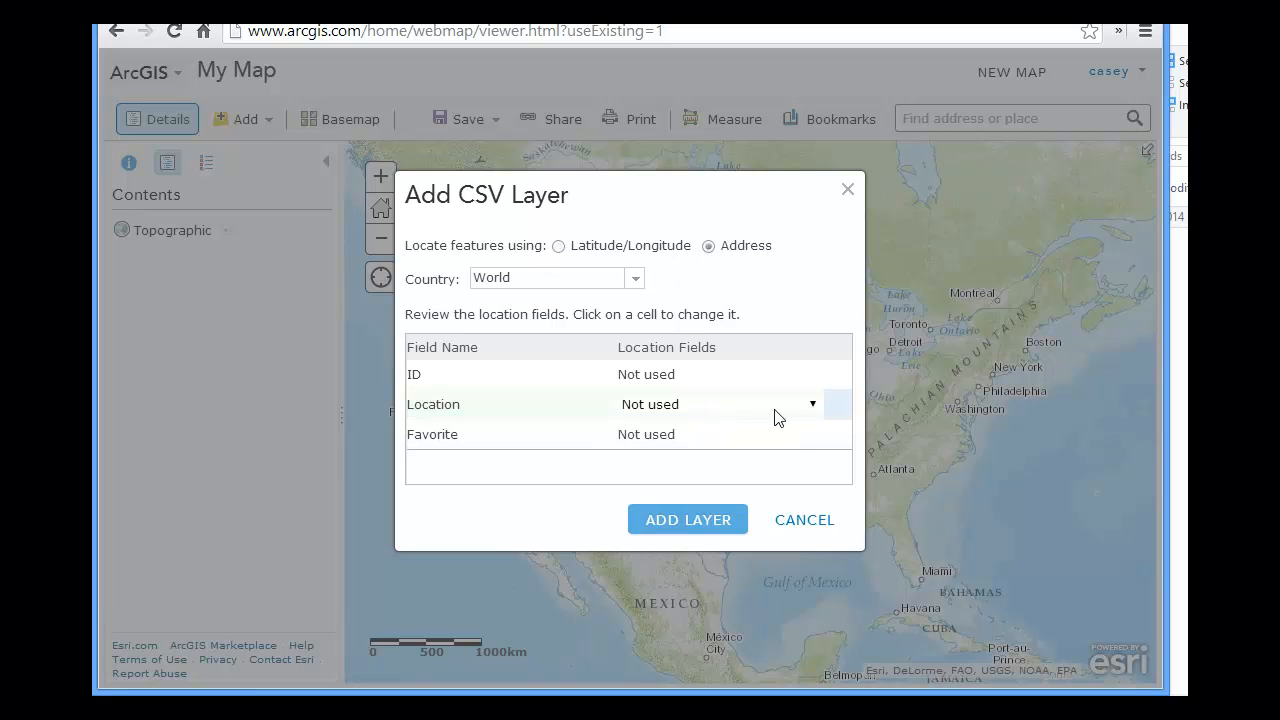
click(815, 406)
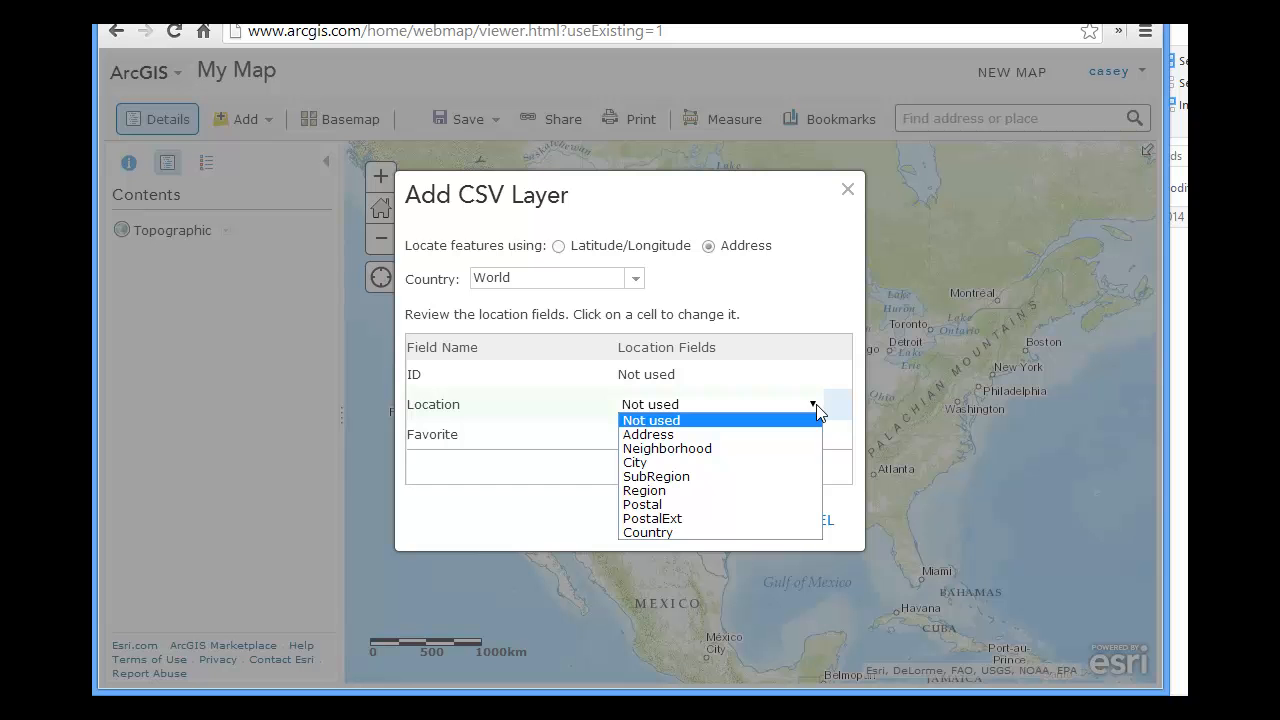
click(773, 463)
click(706, 516)
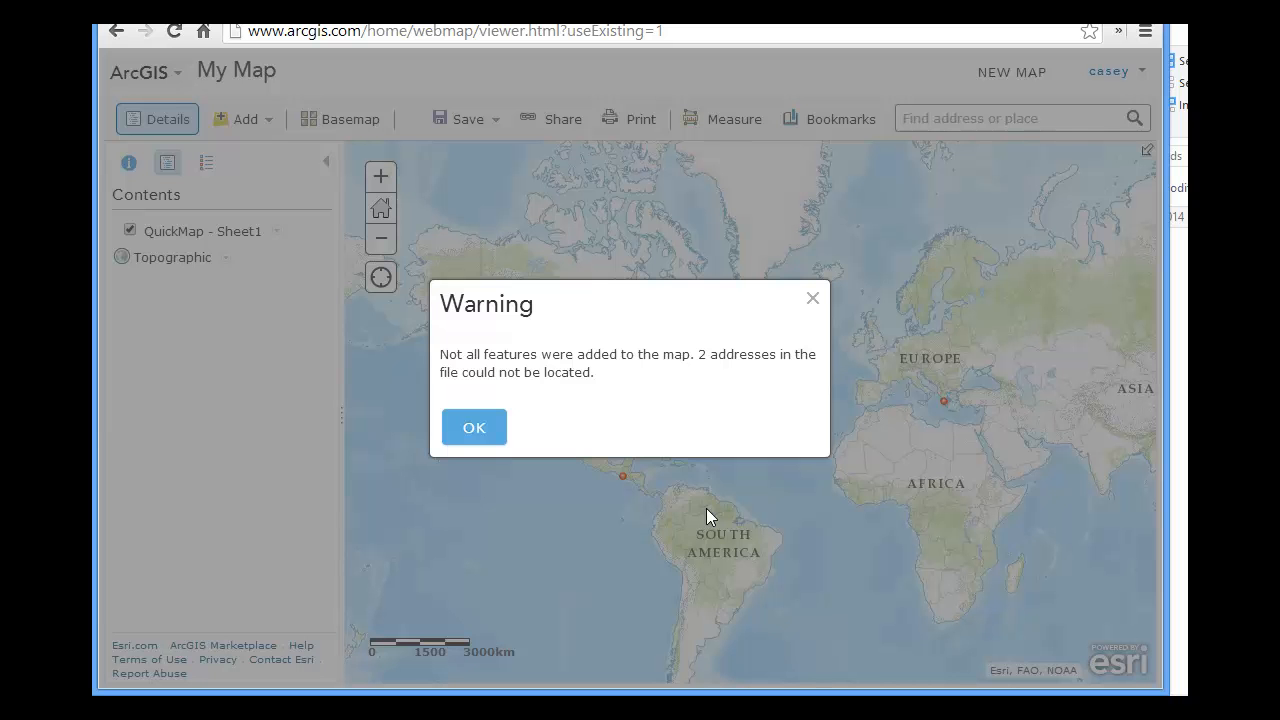
click(464, 431)
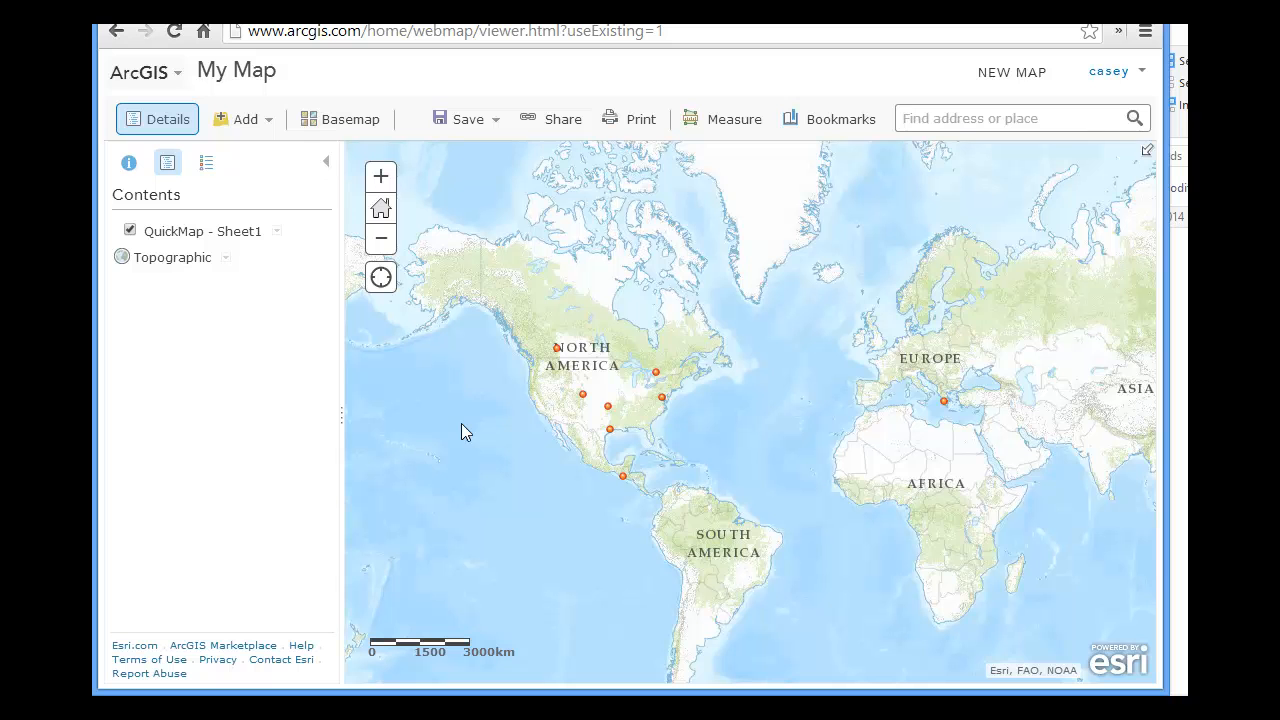
click(608, 408)
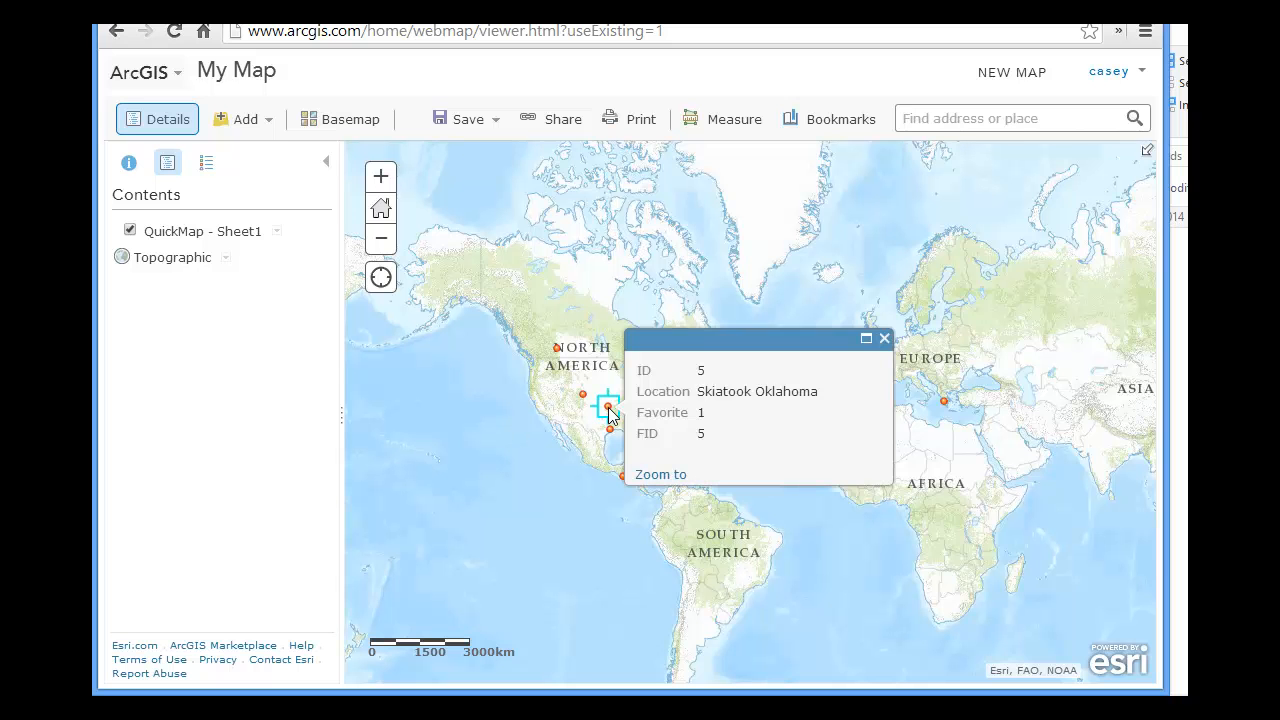
click(583, 396)
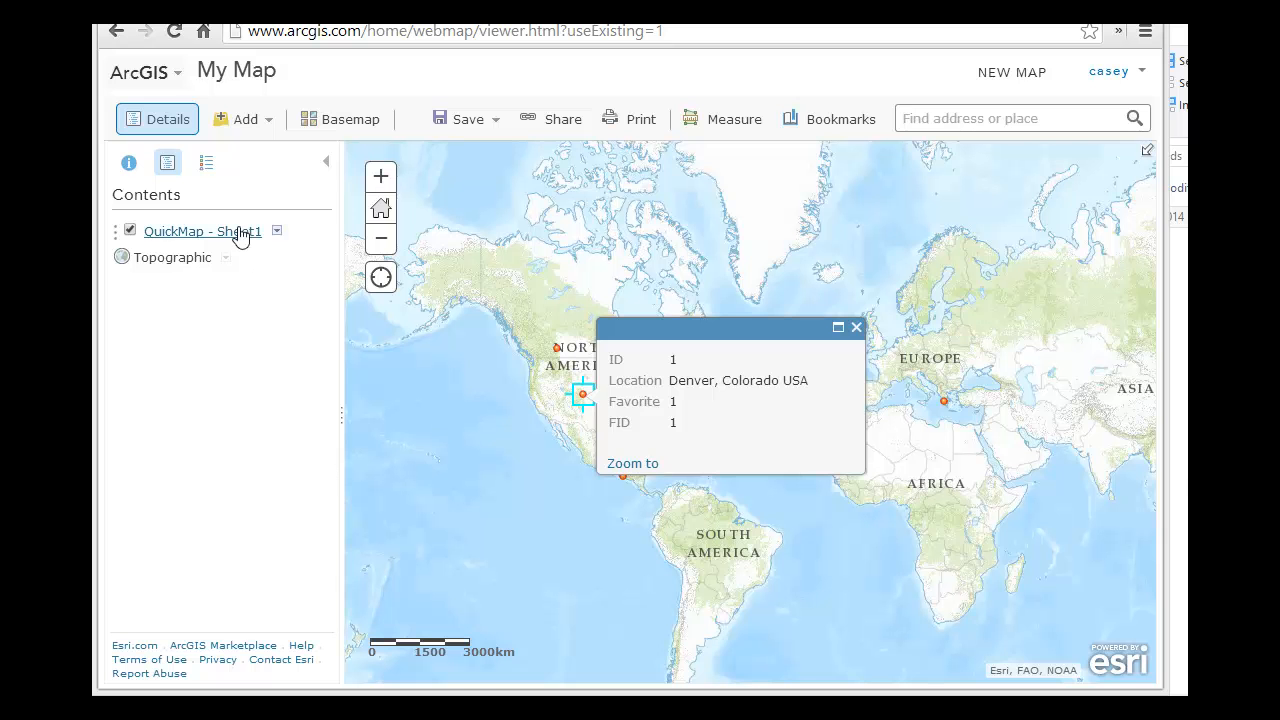
Step: Rename the QuickMap - Sheet1 layer as Interesting Places
click(276, 232)
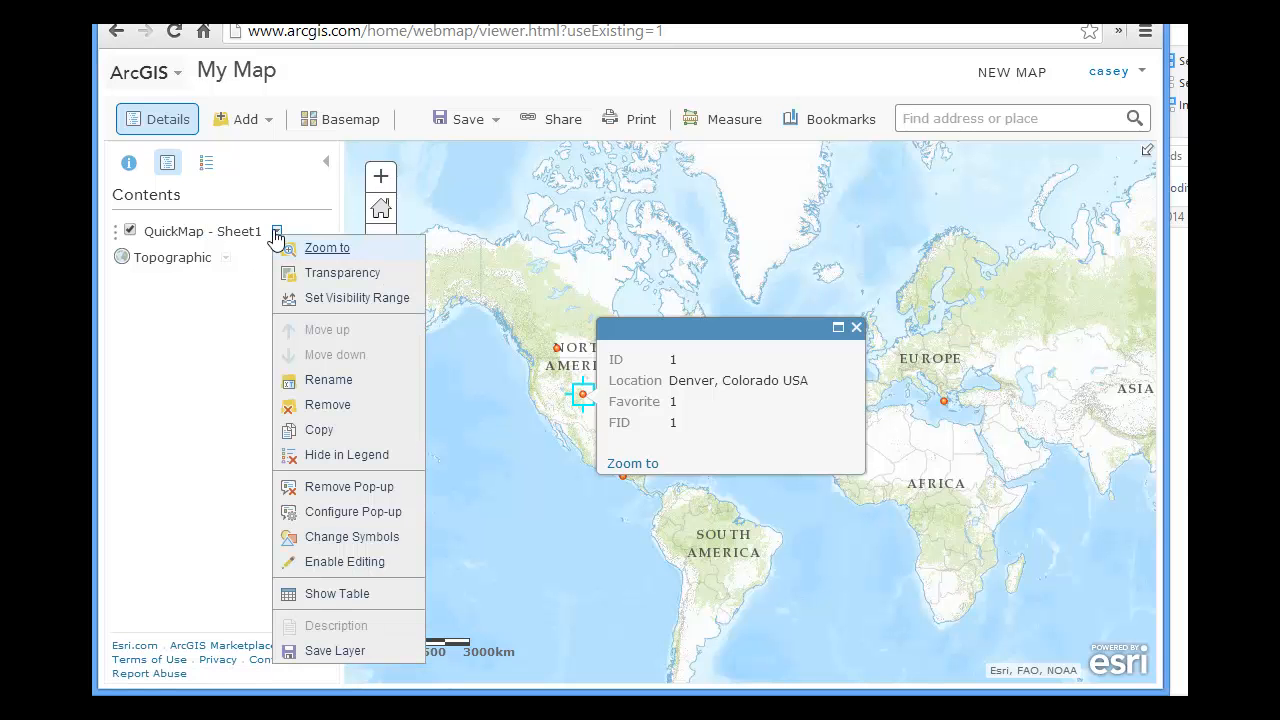
click(335, 380)
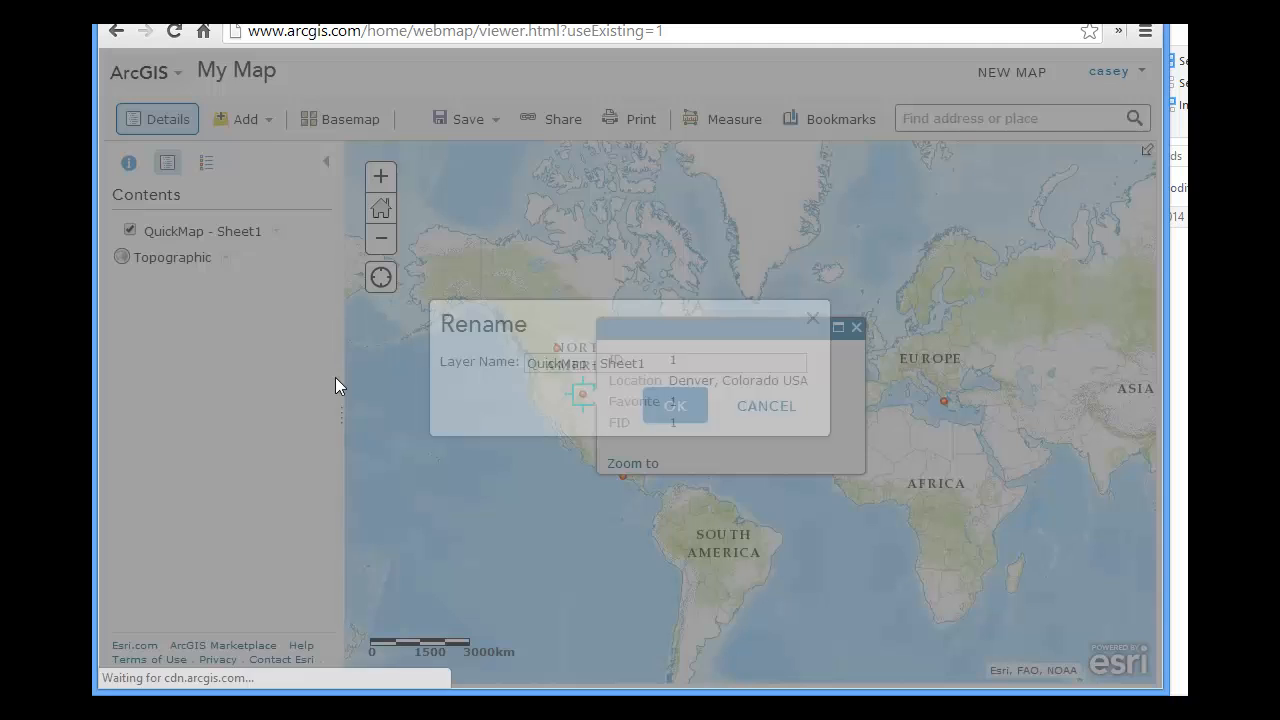
drag(648, 364, 490, 366)
text(Interesting Places)
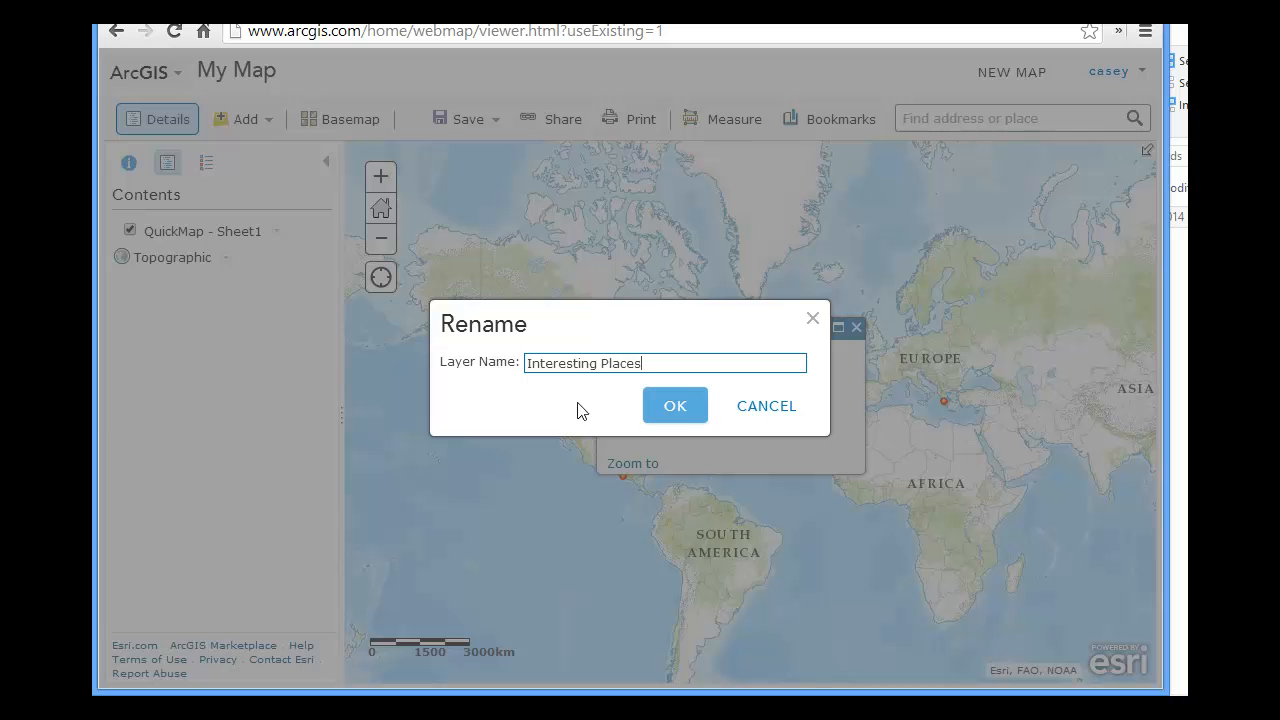
click(675, 405)
Step: Open the symbol settings of the Interesting Places layer
click(274, 233)
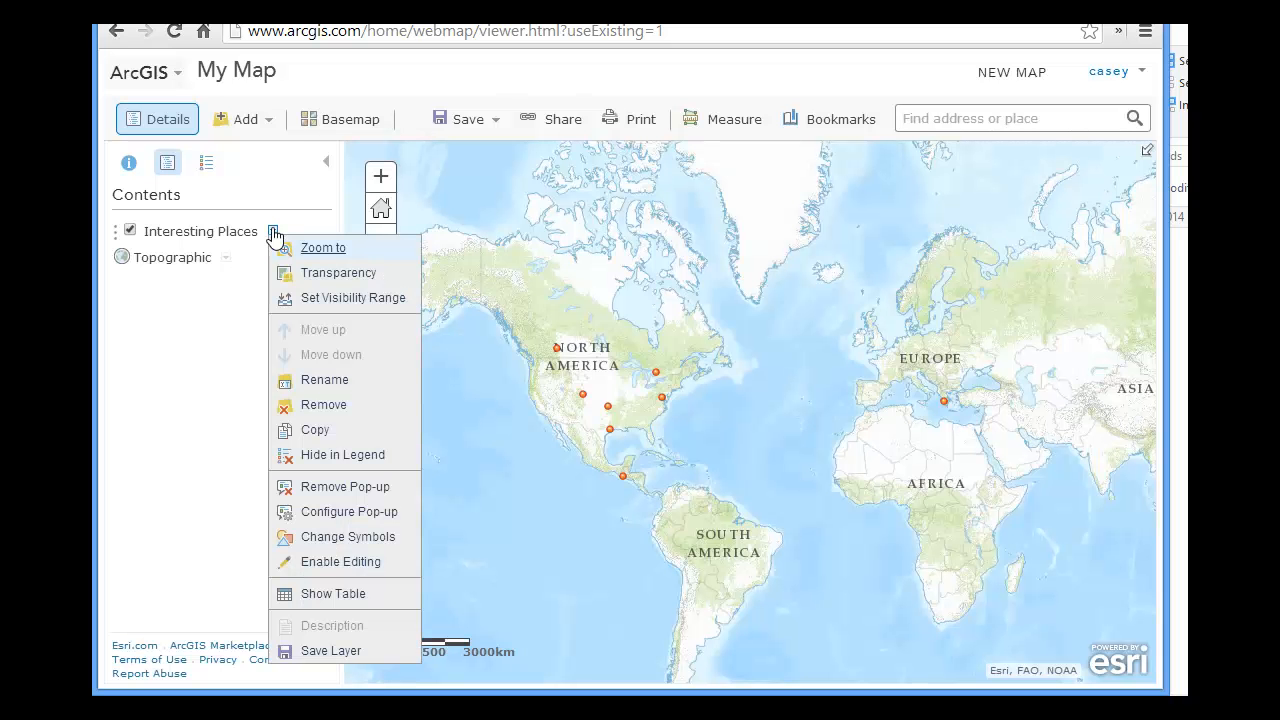
click(383, 538)
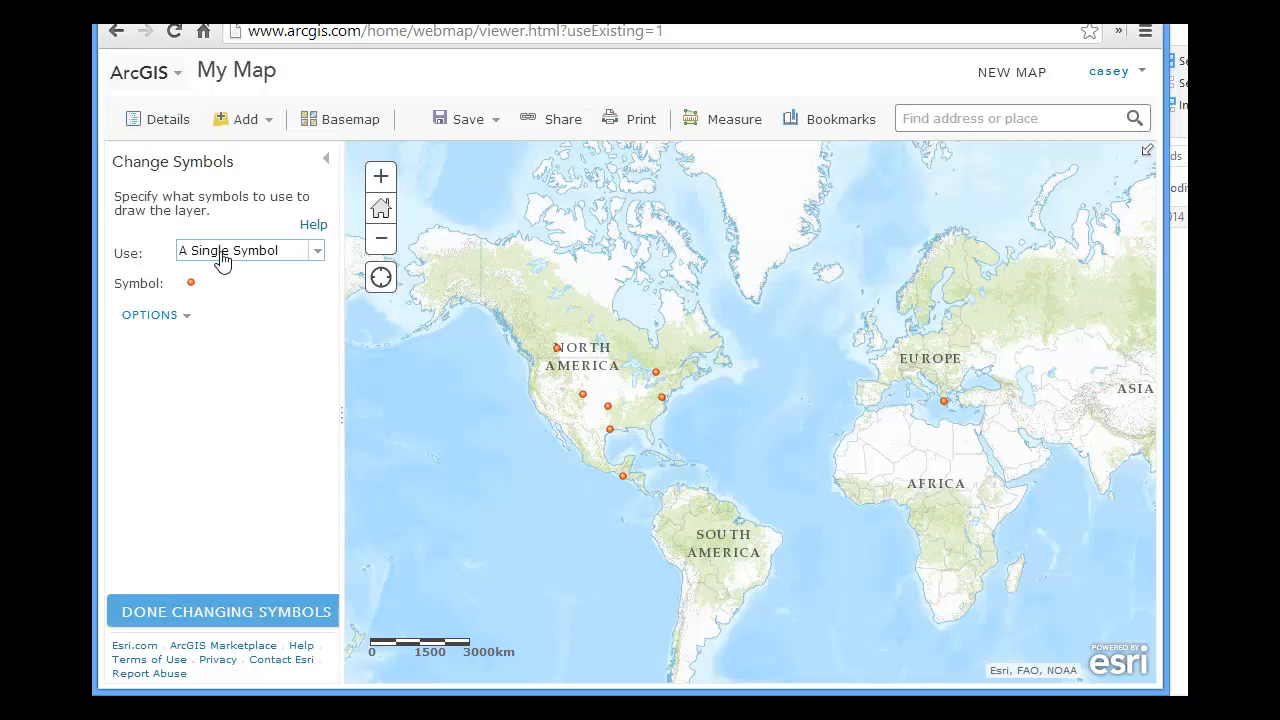
click(187, 316)
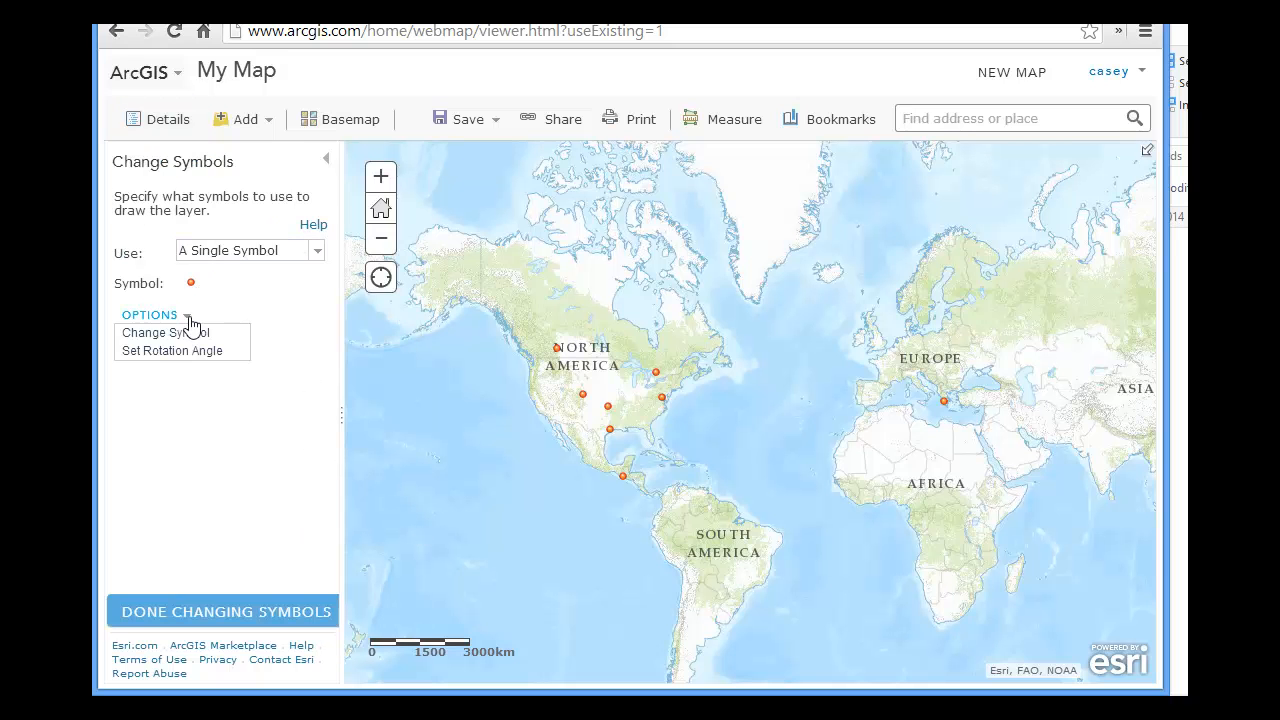
click(204, 336)
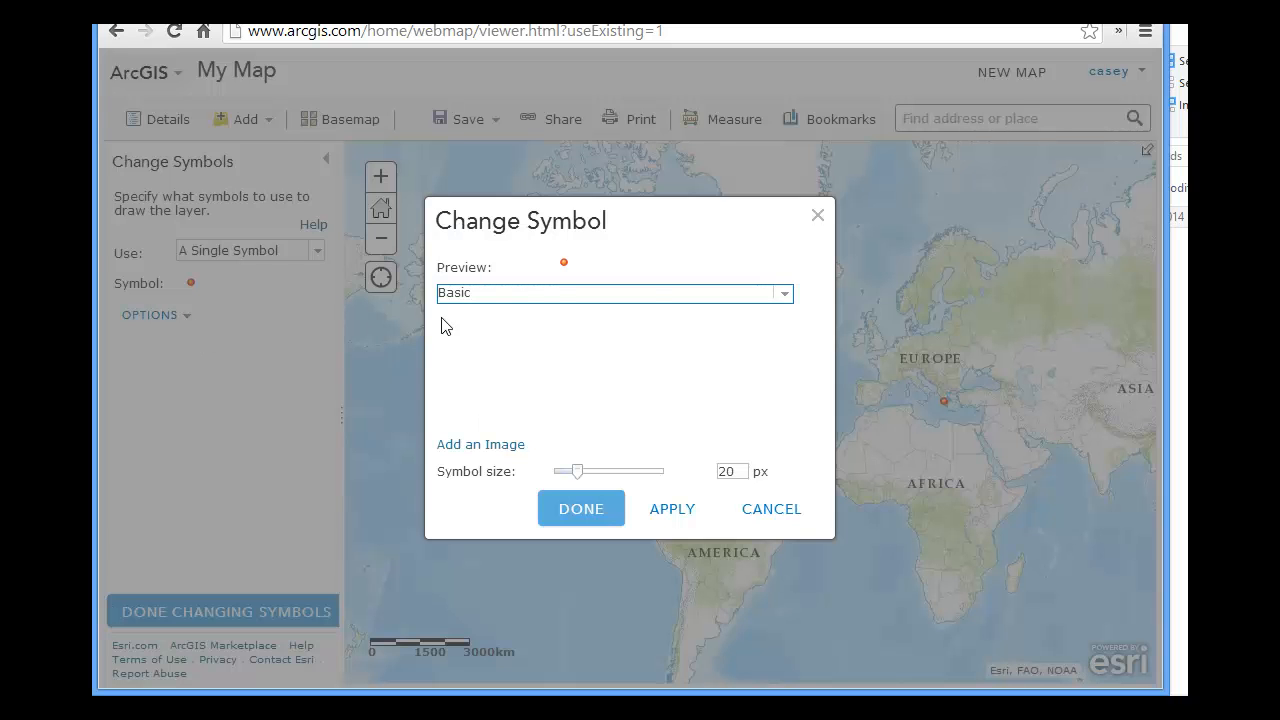
click(768, 520)
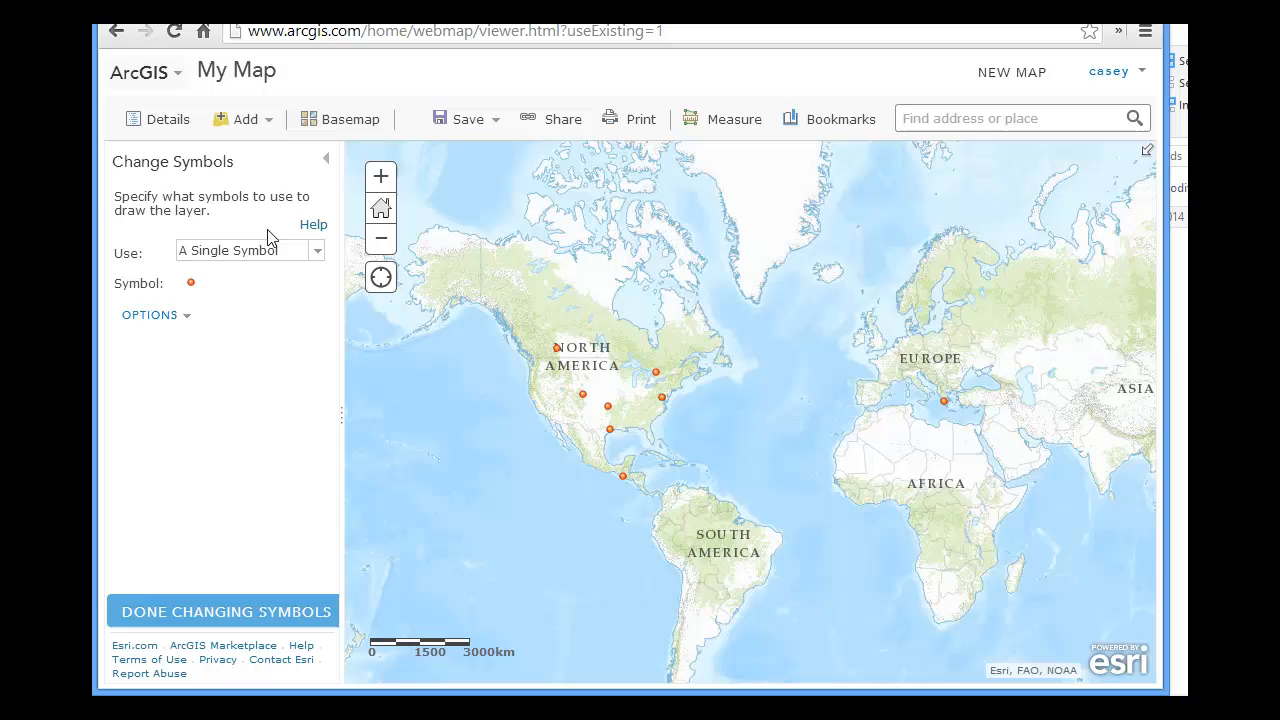
Step: Style the Interesting Places layer with Unique Symbols based on the Favorite field
click(314, 254)
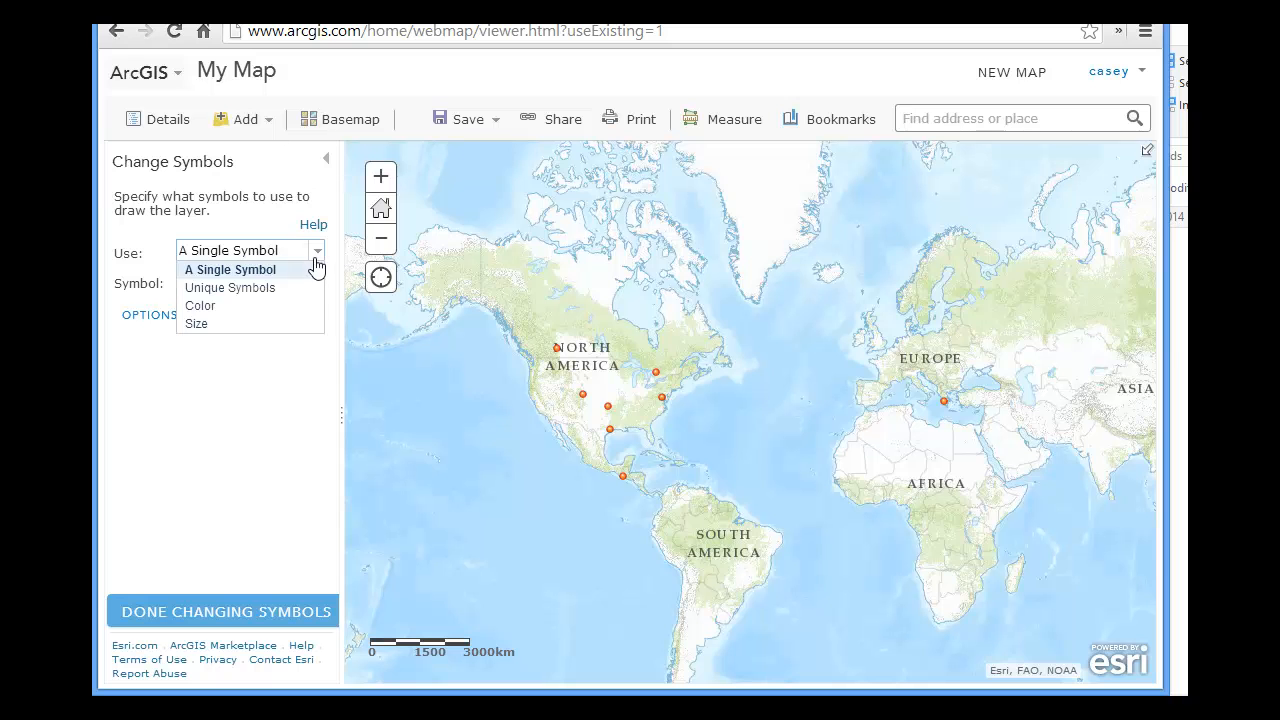
click(241, 290)
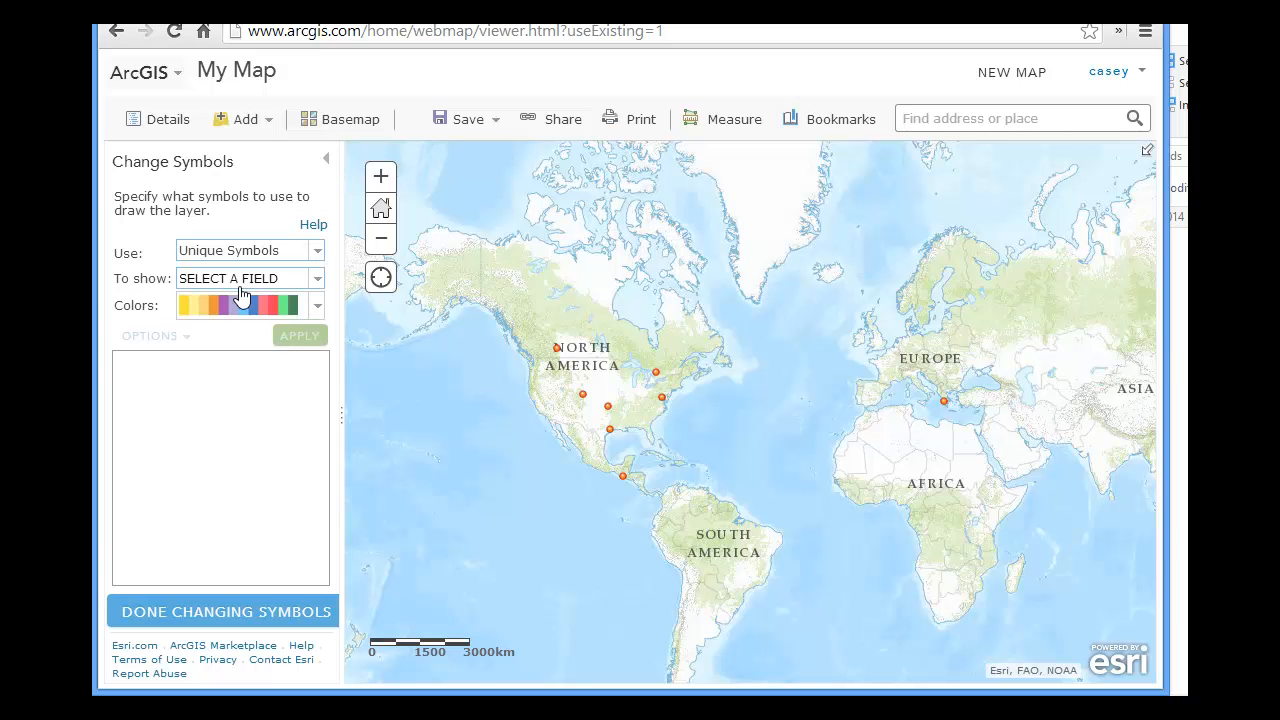
click(241, 285)
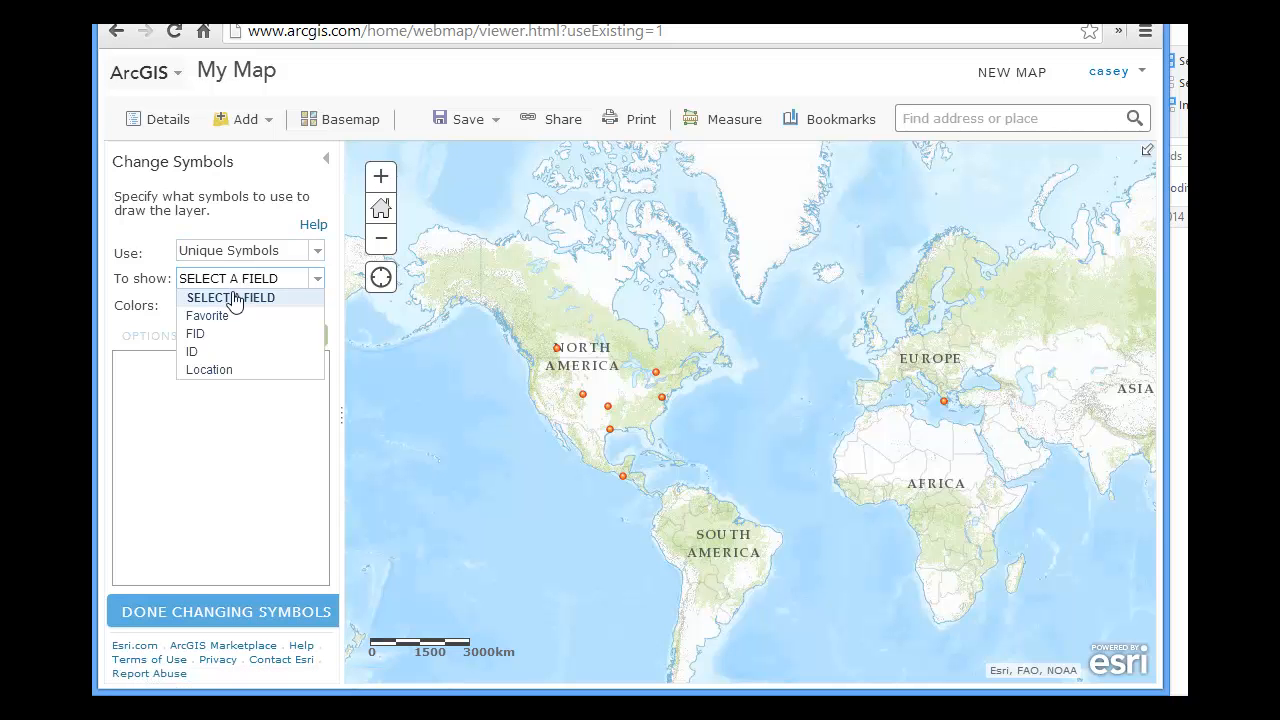
click(207, 316)
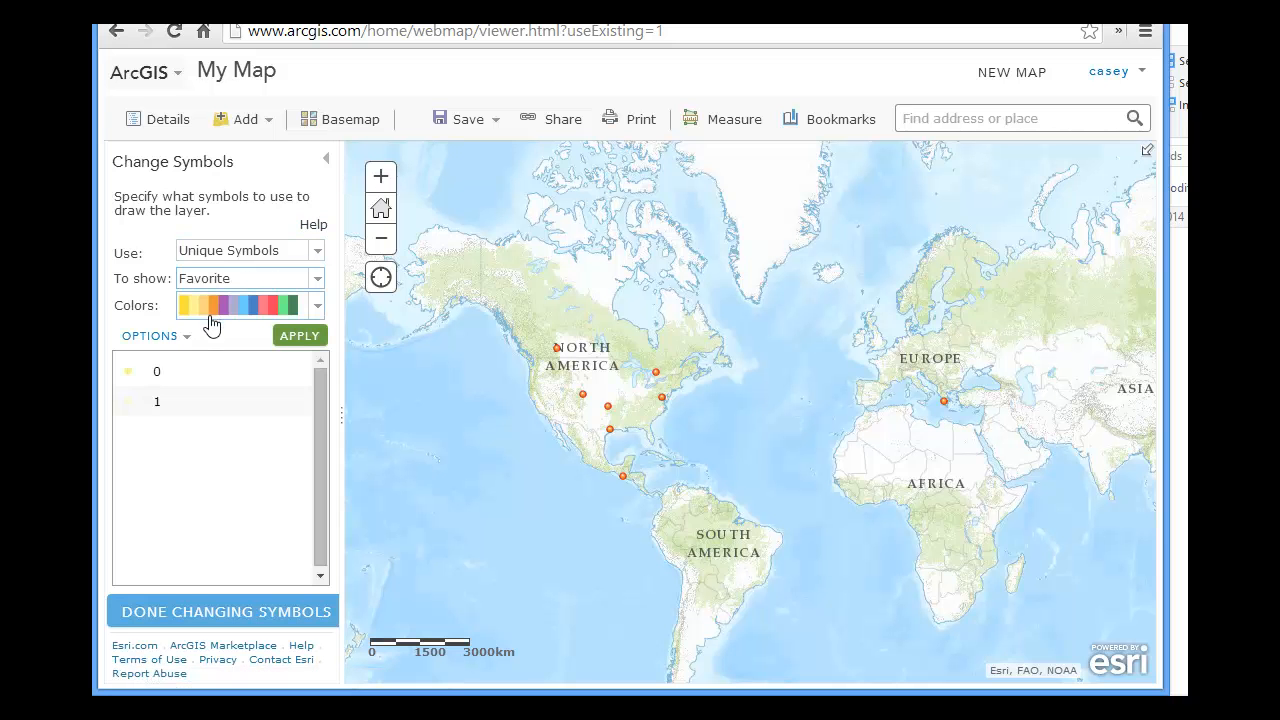
Step: Give the Favorite value 0 the dark green pin from the Basic symbol set, sized 47 px
click(170, 372)
click(577, 423)
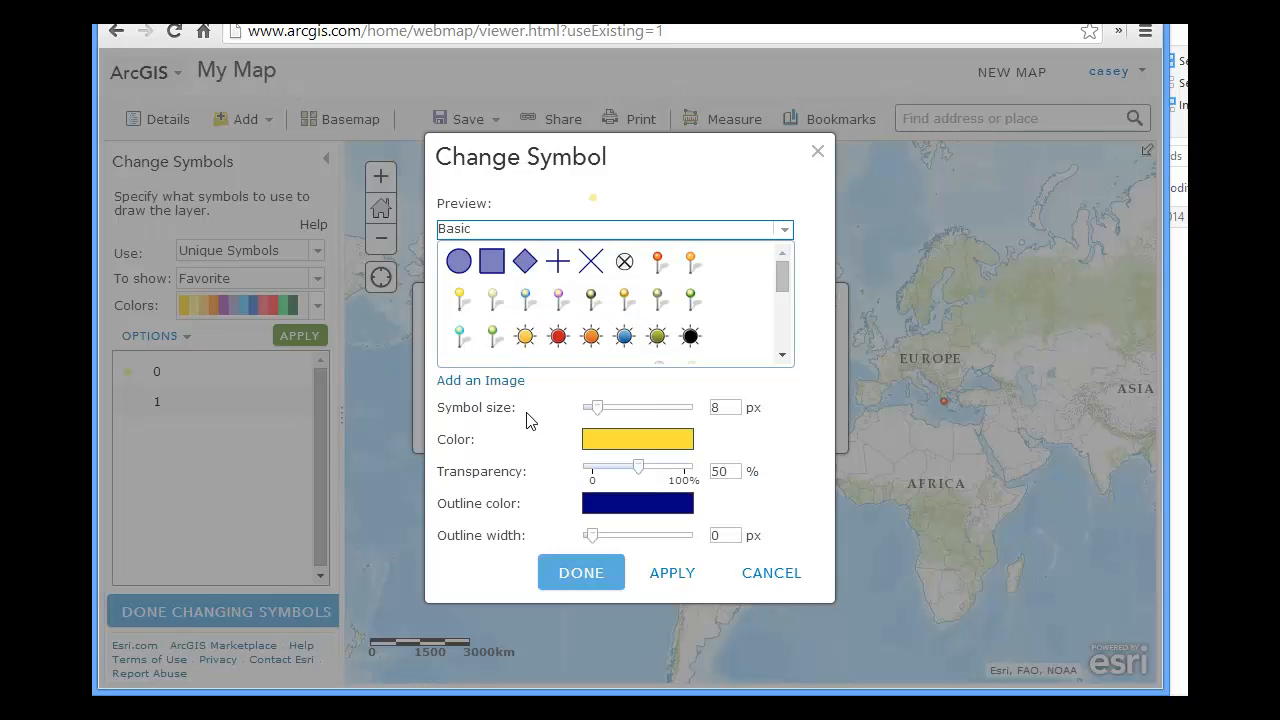
click(590, 298)
drag(568, 409, 599, 409)
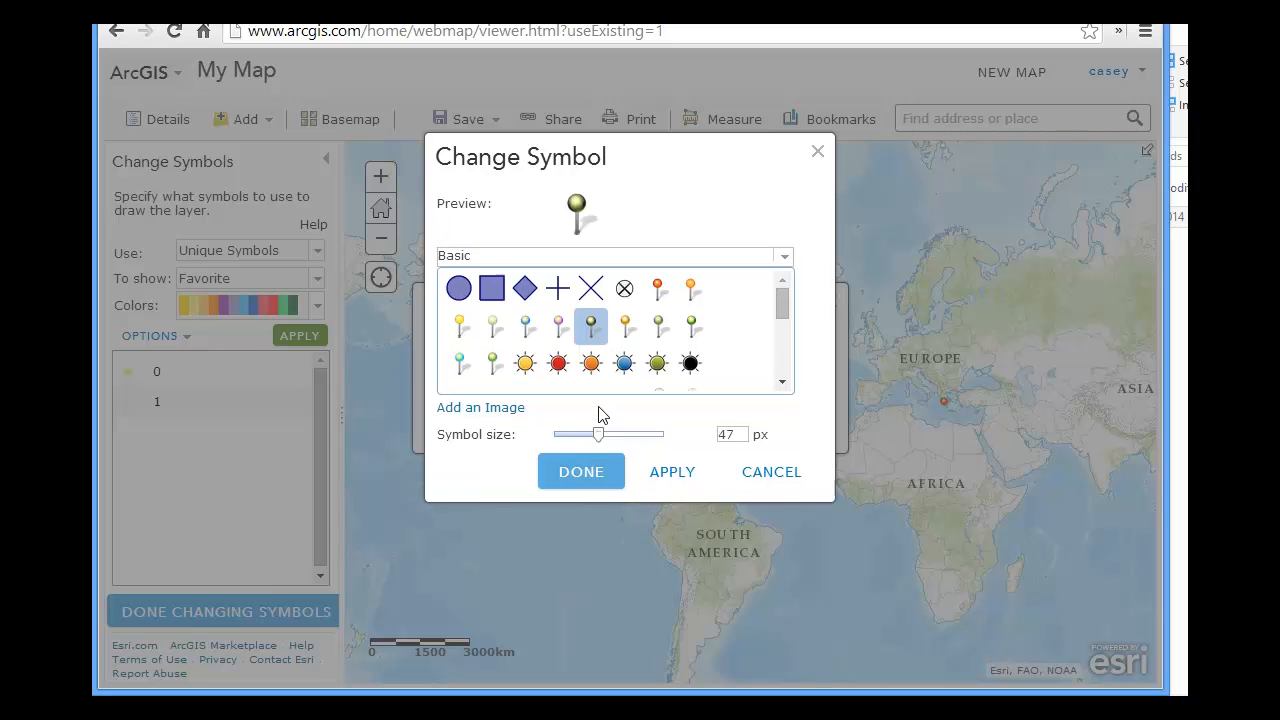
click(670, 474)
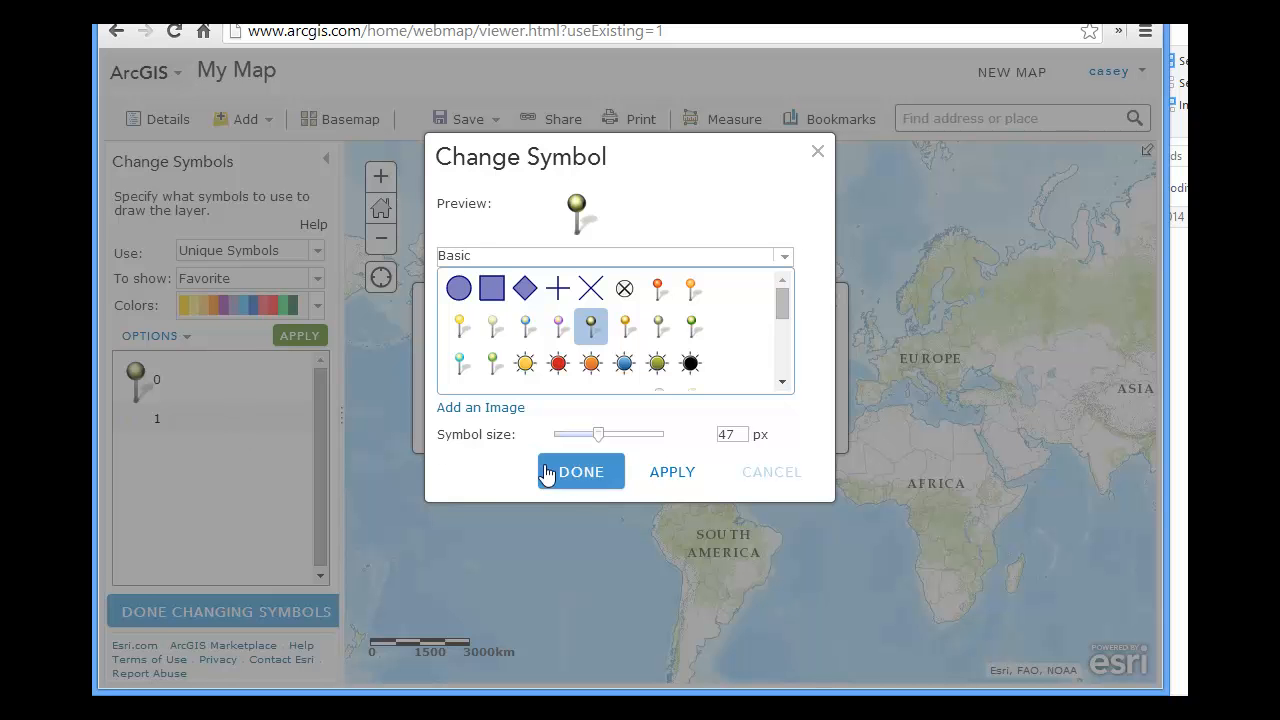
click(583, 476)
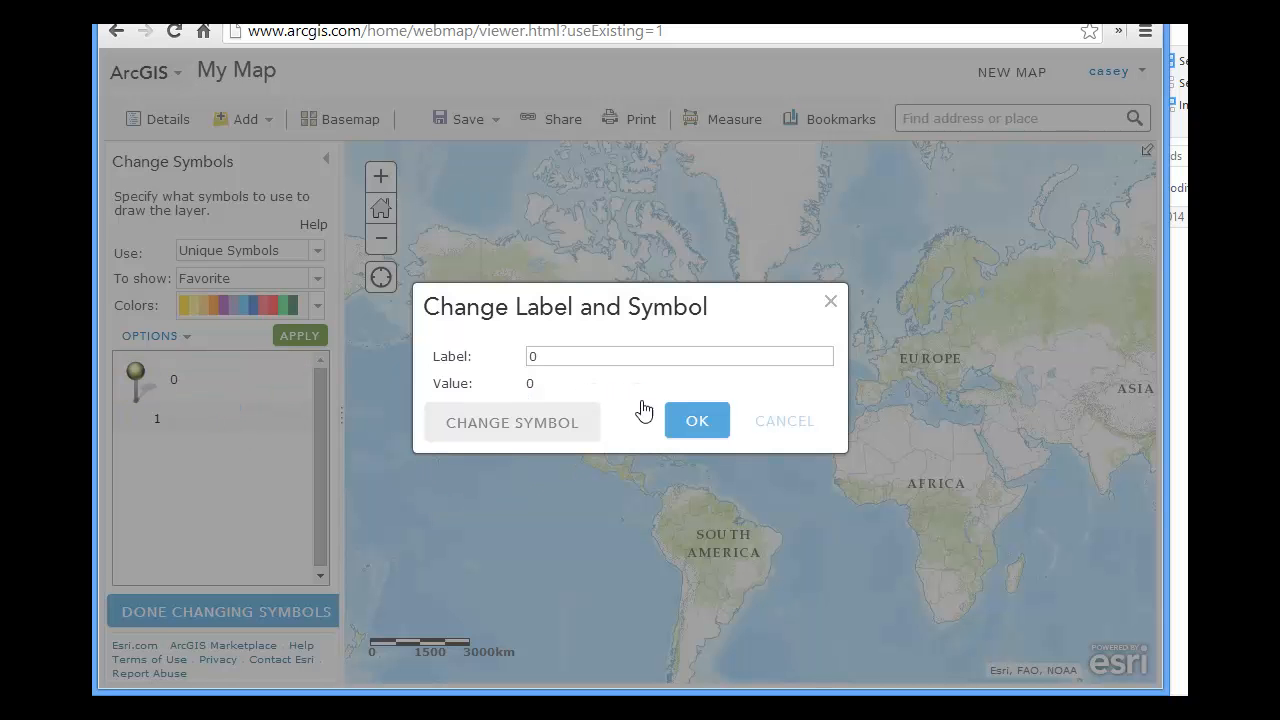
click(695, 428)
Step: Give the Favorite value 1 the orange-red pin from the Basic set at 52 px, and finish changing the symbols
click(261, 425)
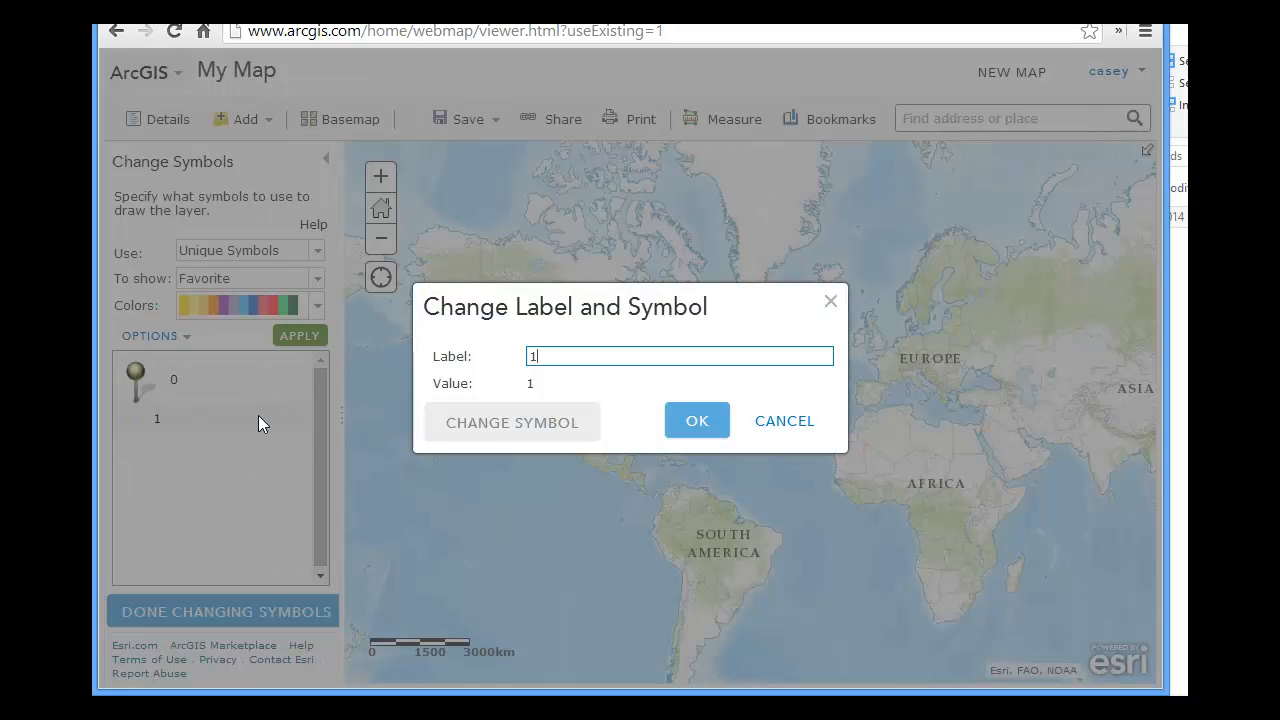
click(553, 435)
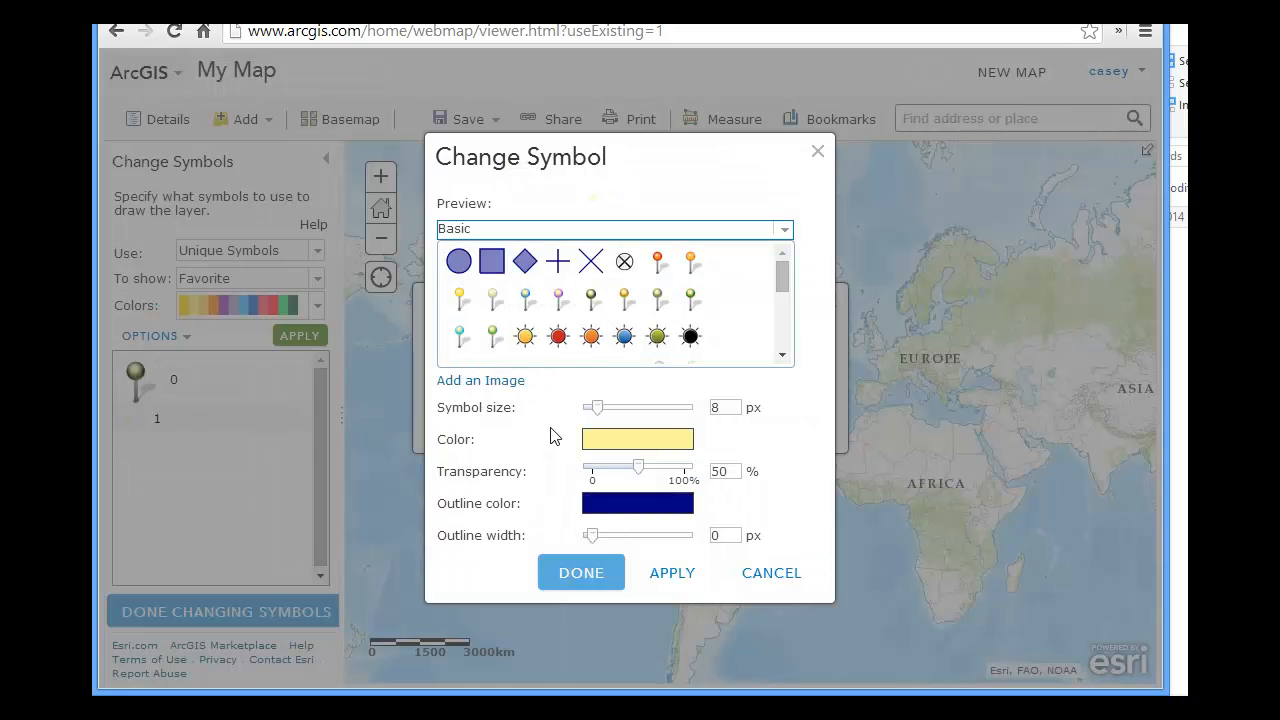
click(660, 264)
drag(568, 408, 606, 413)
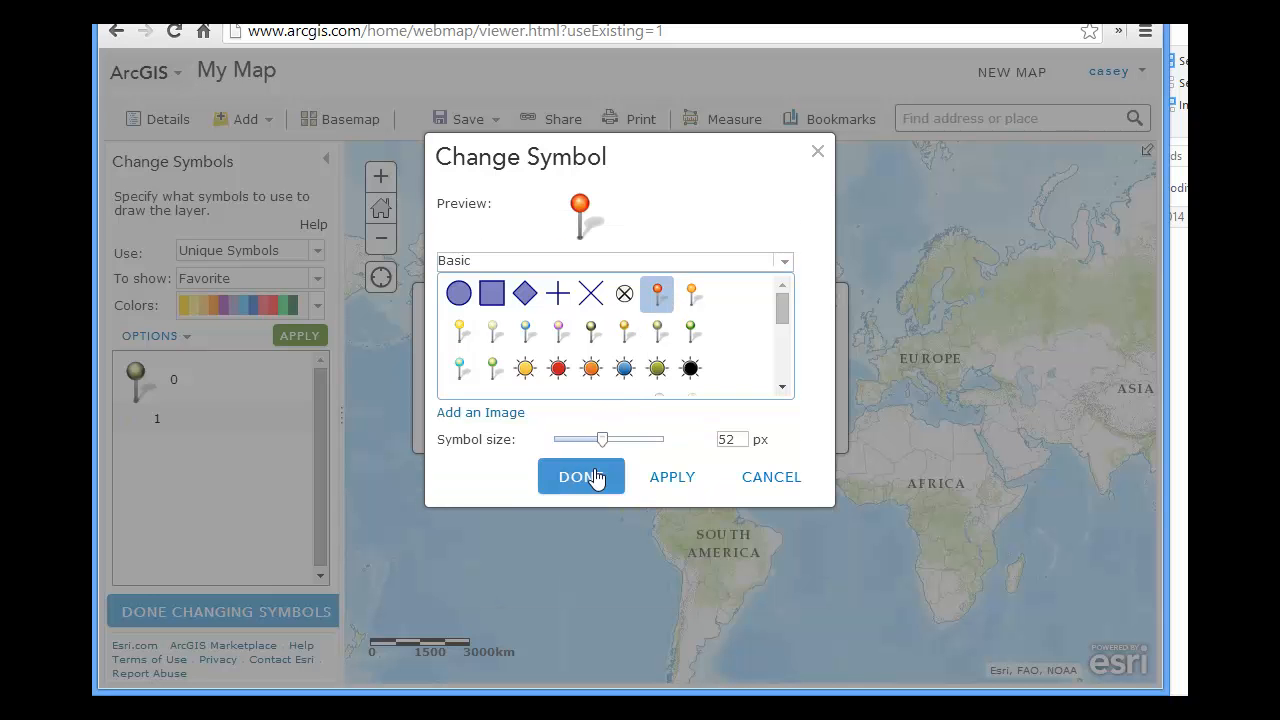
click(671, 485)
click(621, 482)
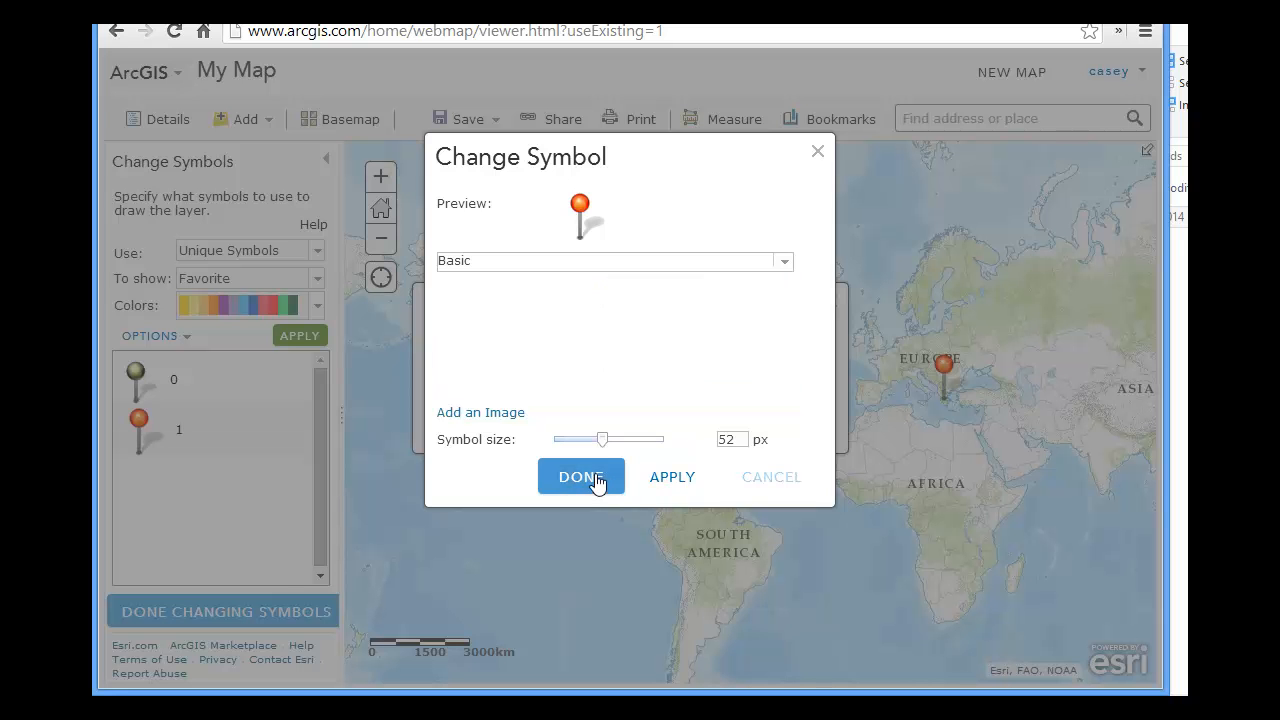
click(687, 420)
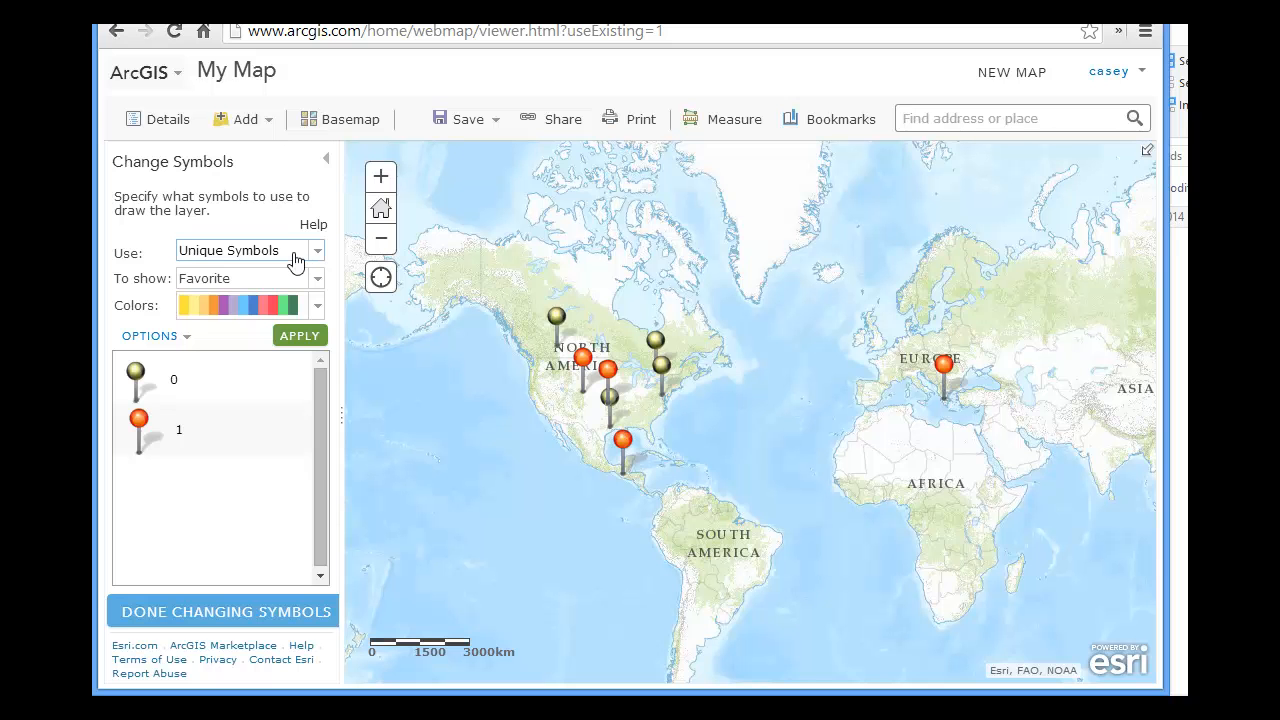
click(326, 161)
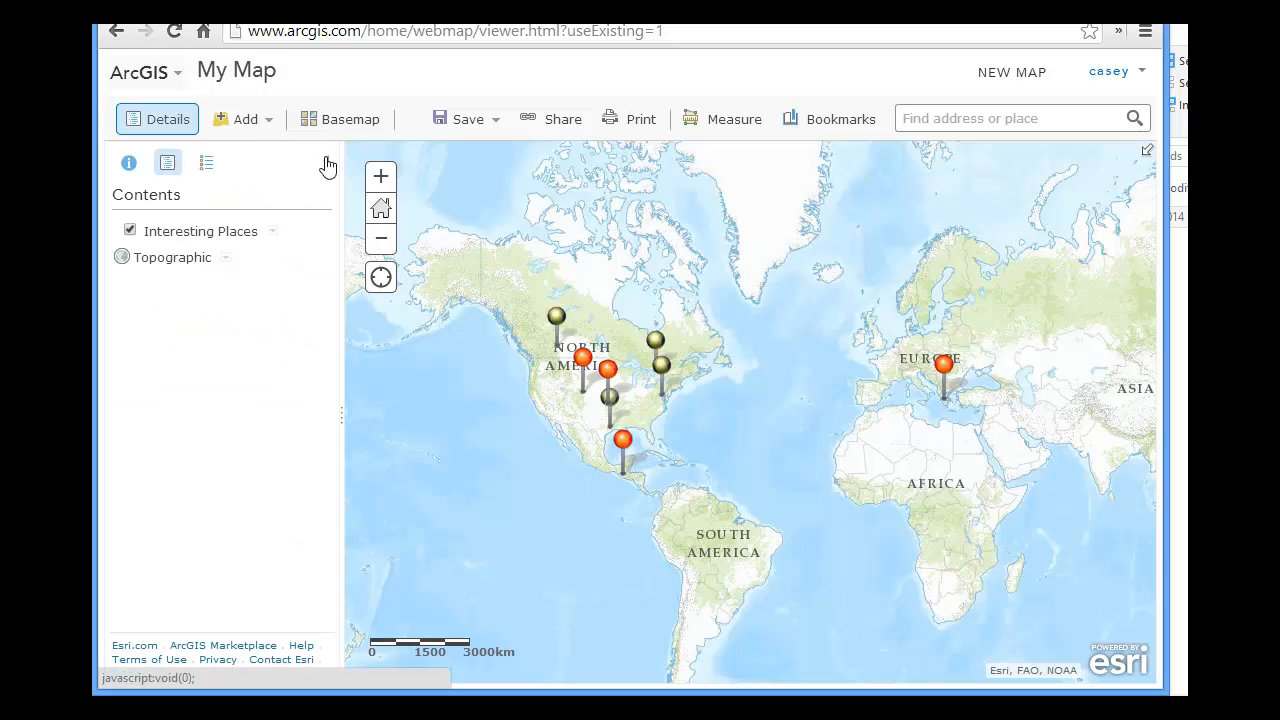
click(272, 233)
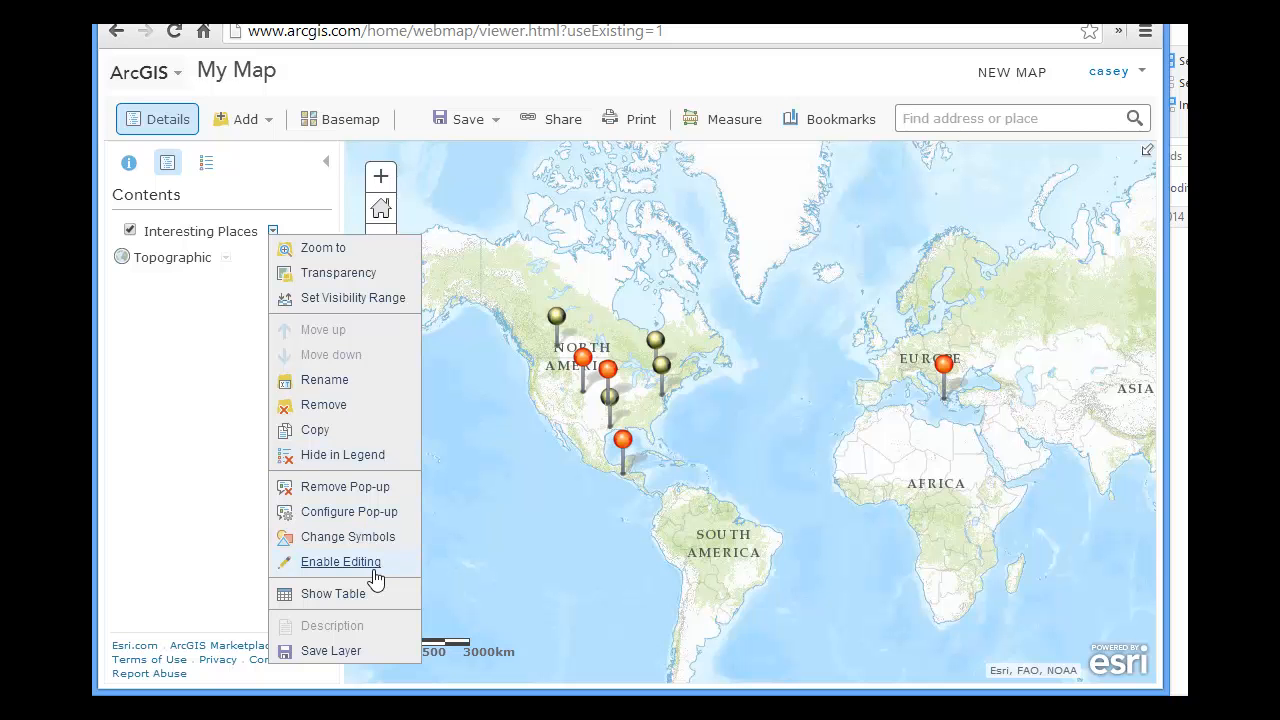
click(583, 362)
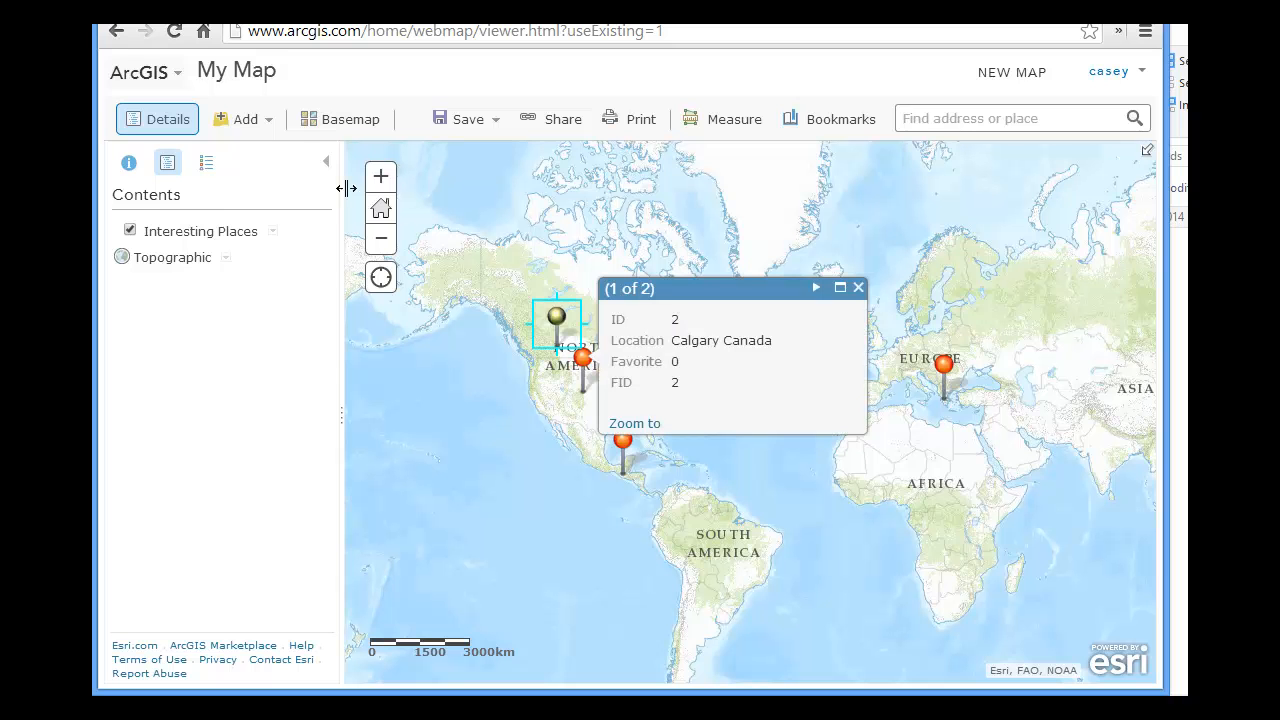
Step: Search ArcGIS Online for US Shale Gas Plays and add the USDOE EIA Shale Gas Plays layer to the map
click(265, 131)
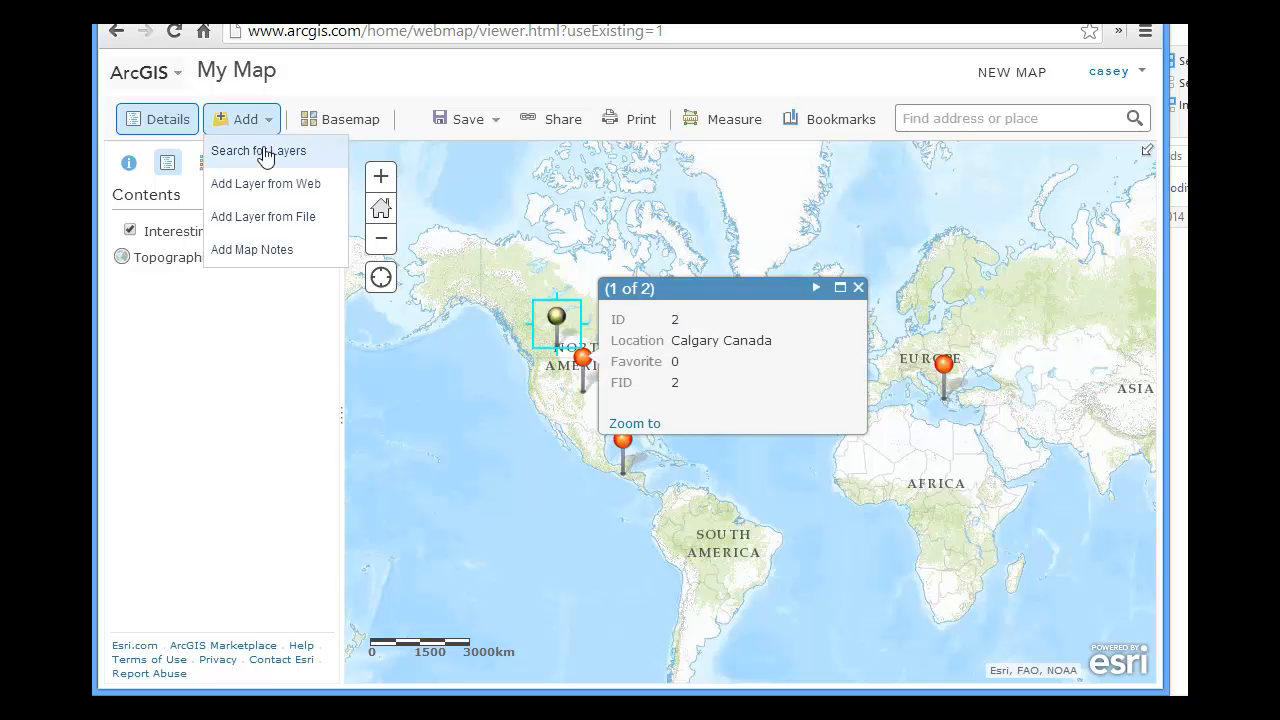
click(264, 151)
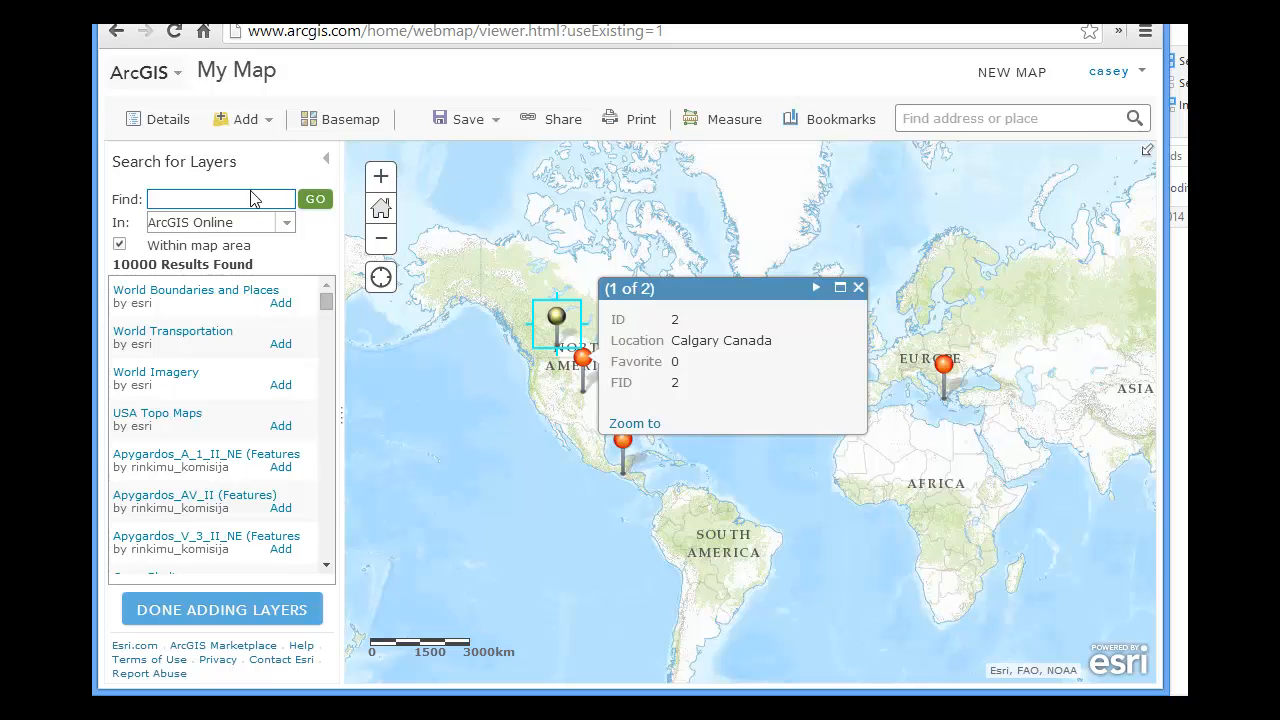
text(US SHale Gas Plays)
click(320, 200)
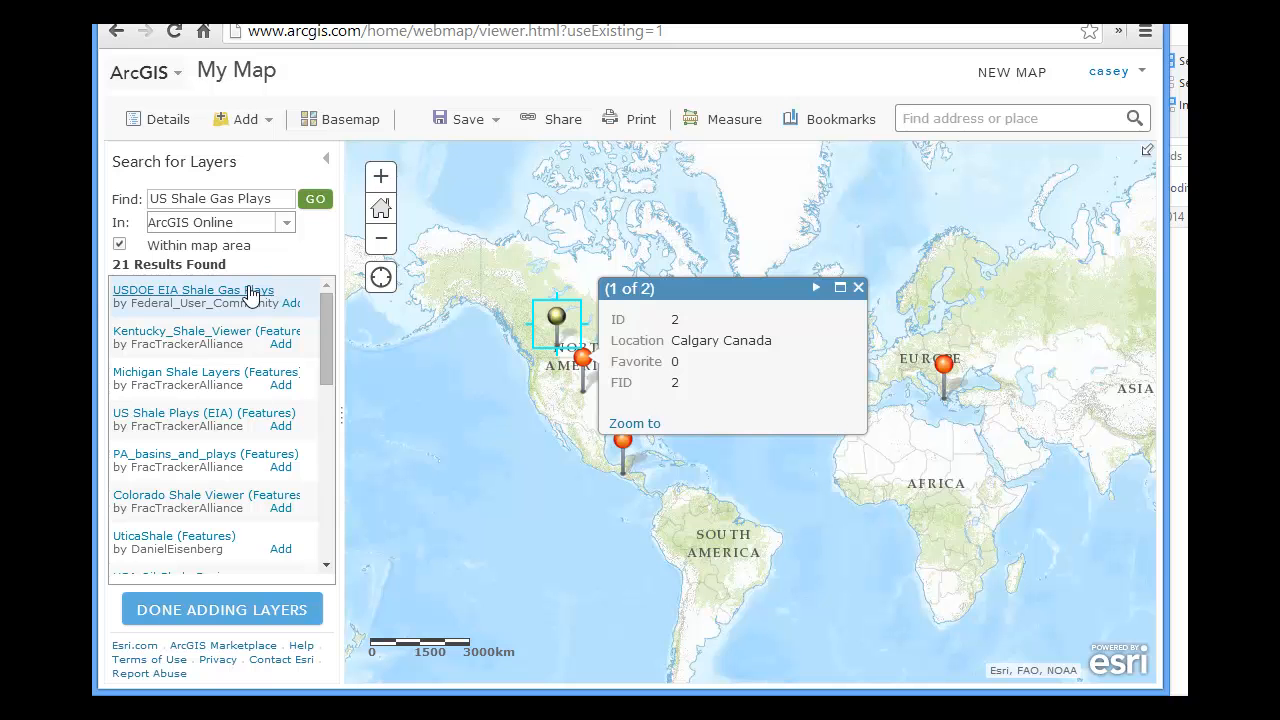
click(250, 292)
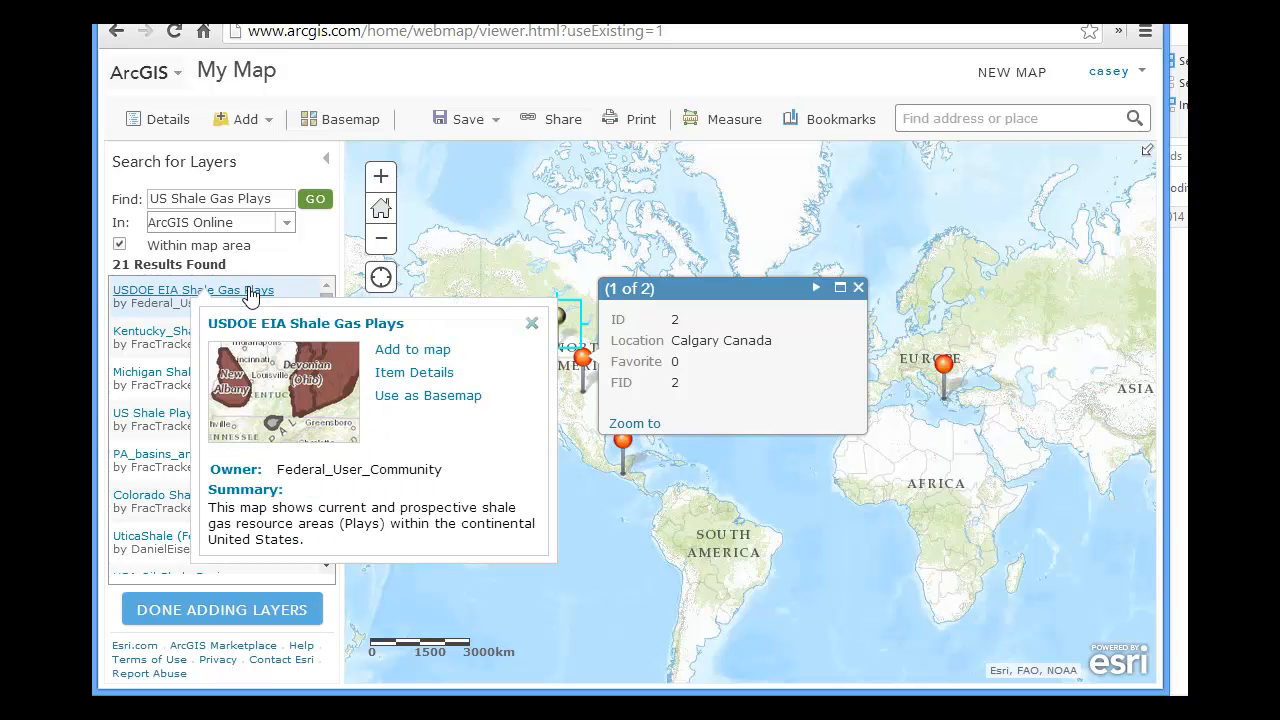
click(403, 350)
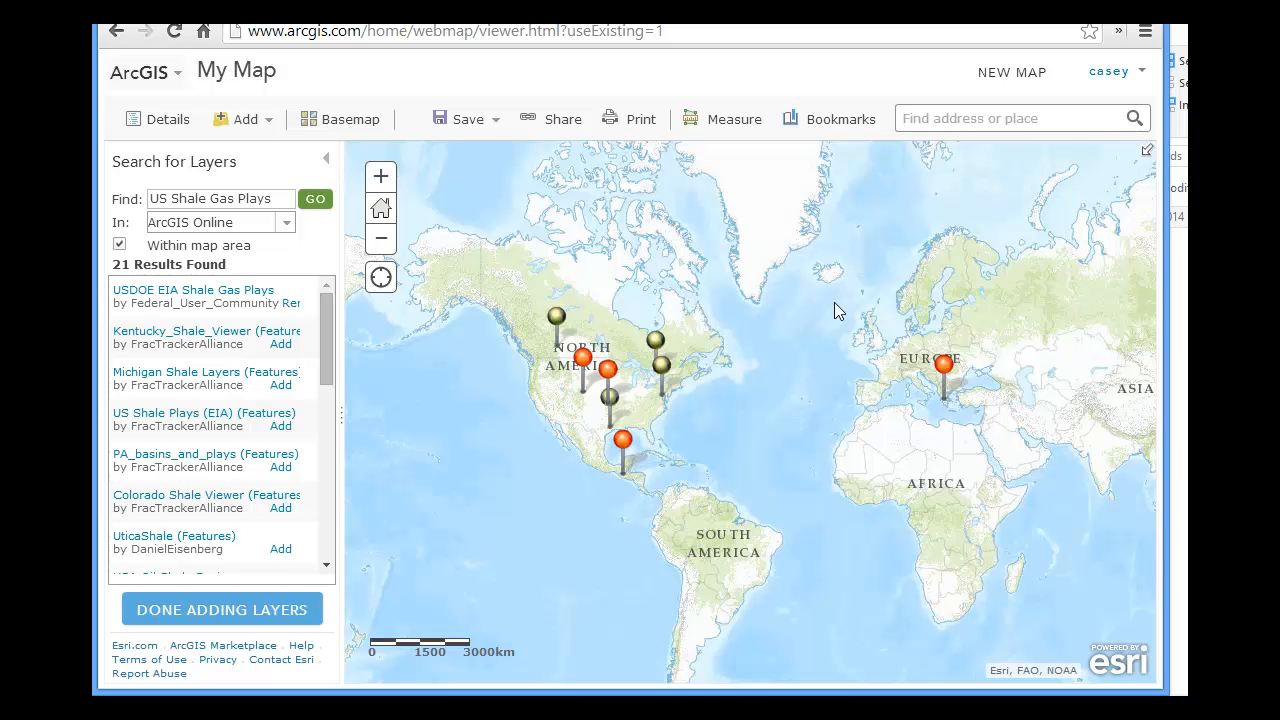
click(238, 614)
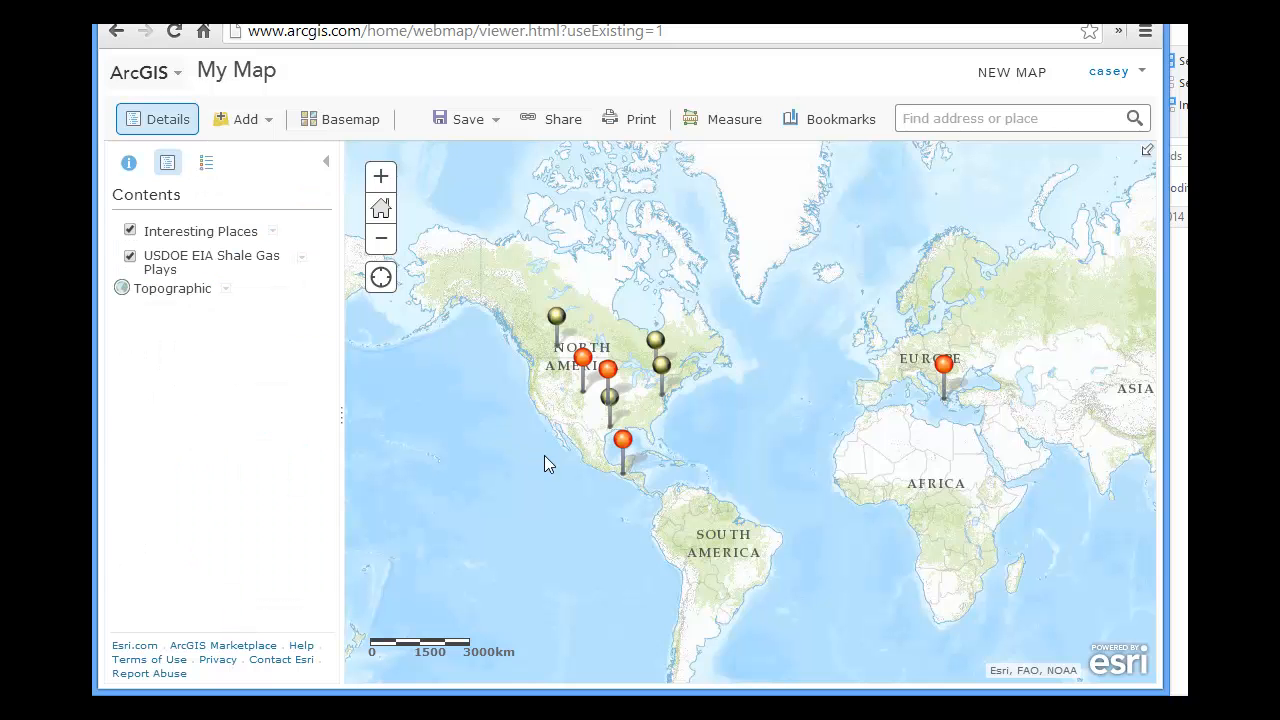
Step: Set the transparency of the USDOE EIA Shale Gas Plays layer to about 50%
scroll(544, 463, up, 1)
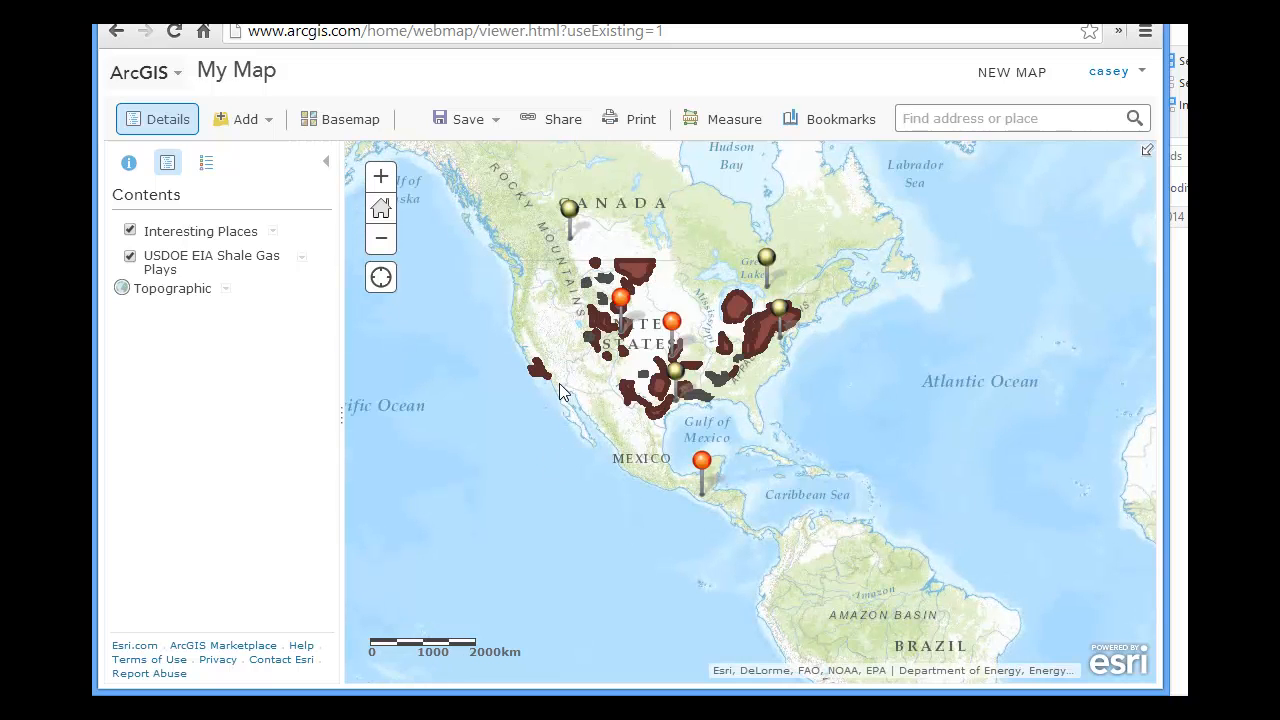
scroll(559, 390, up, 1)
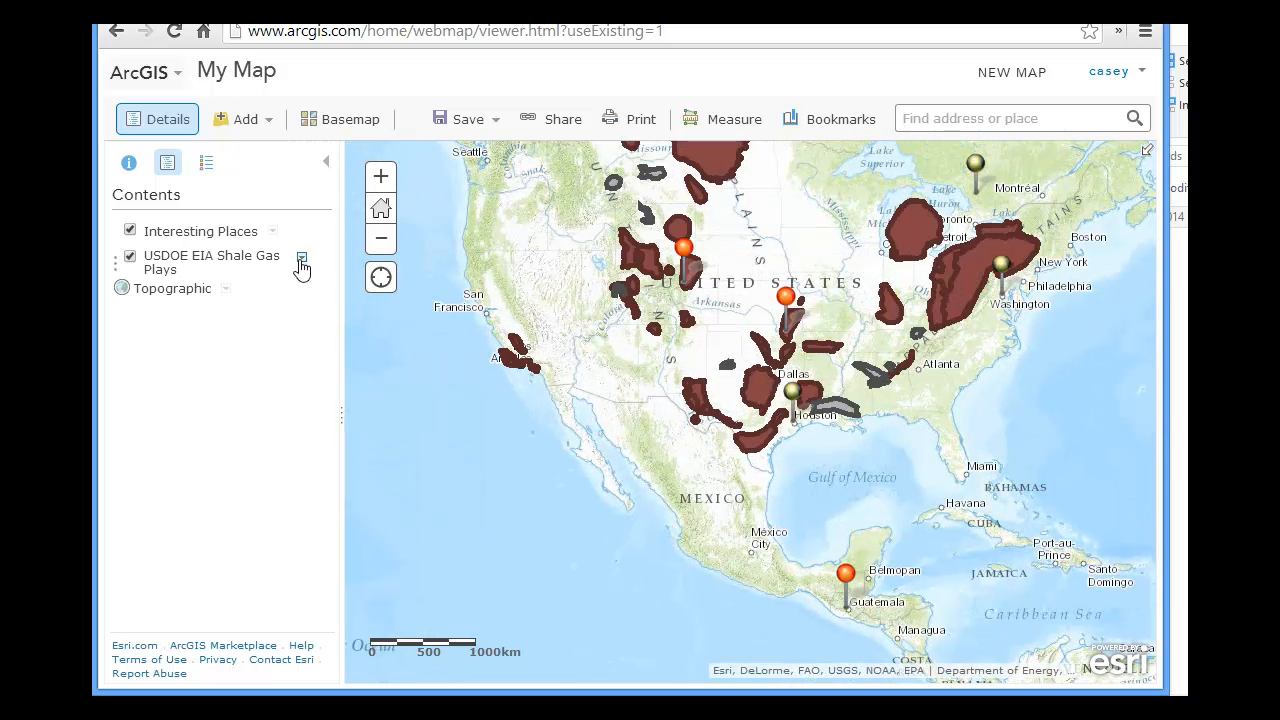
click(301, 260)
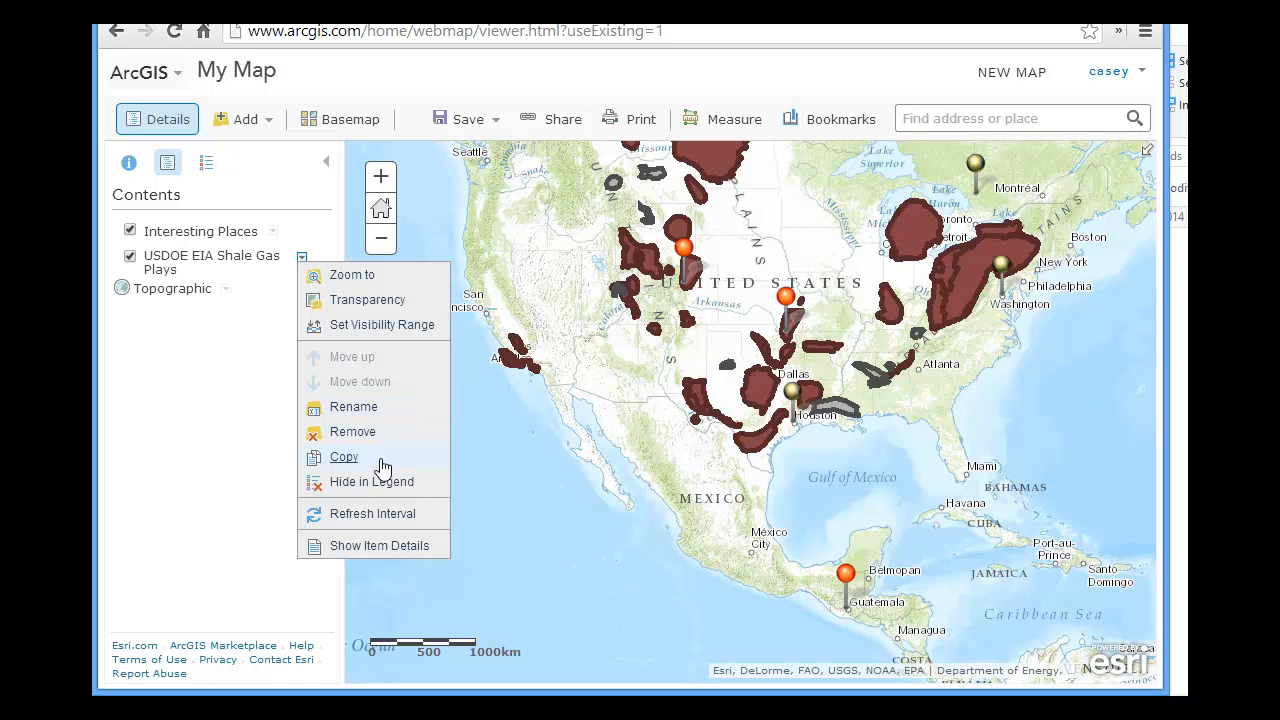
mouse_move(360, 303)
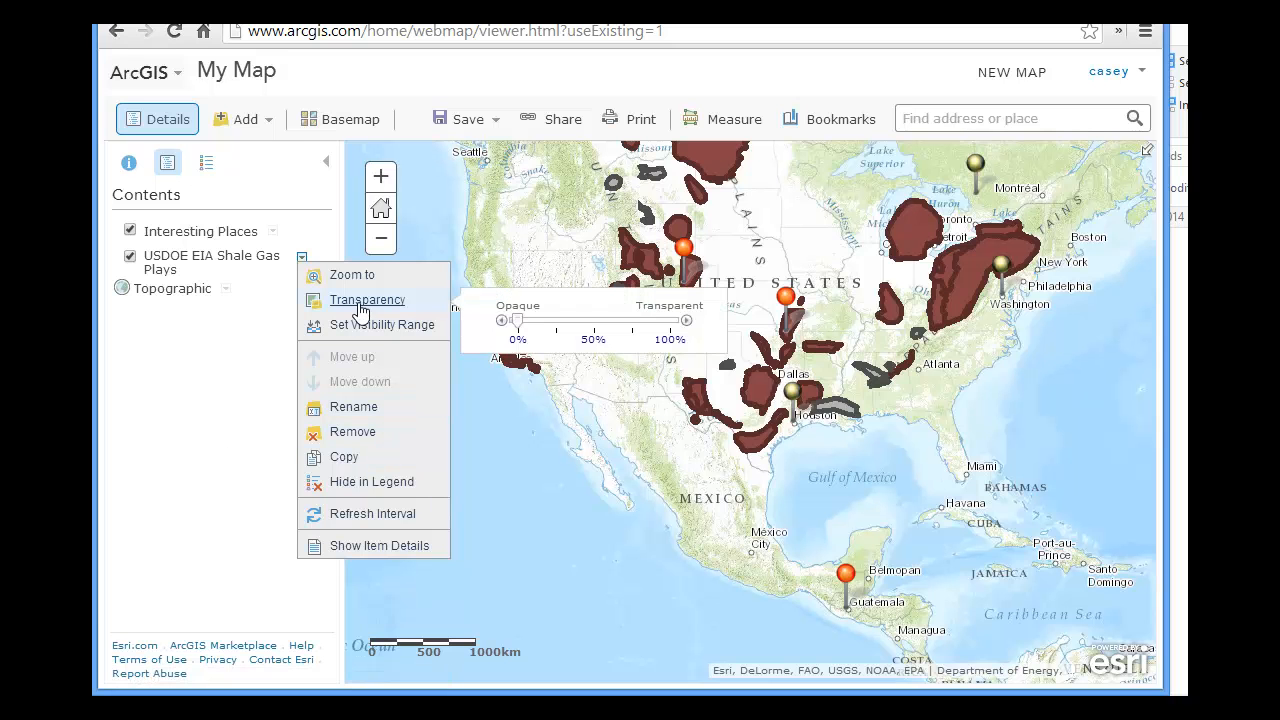
drag(517, 329, 591, 327)
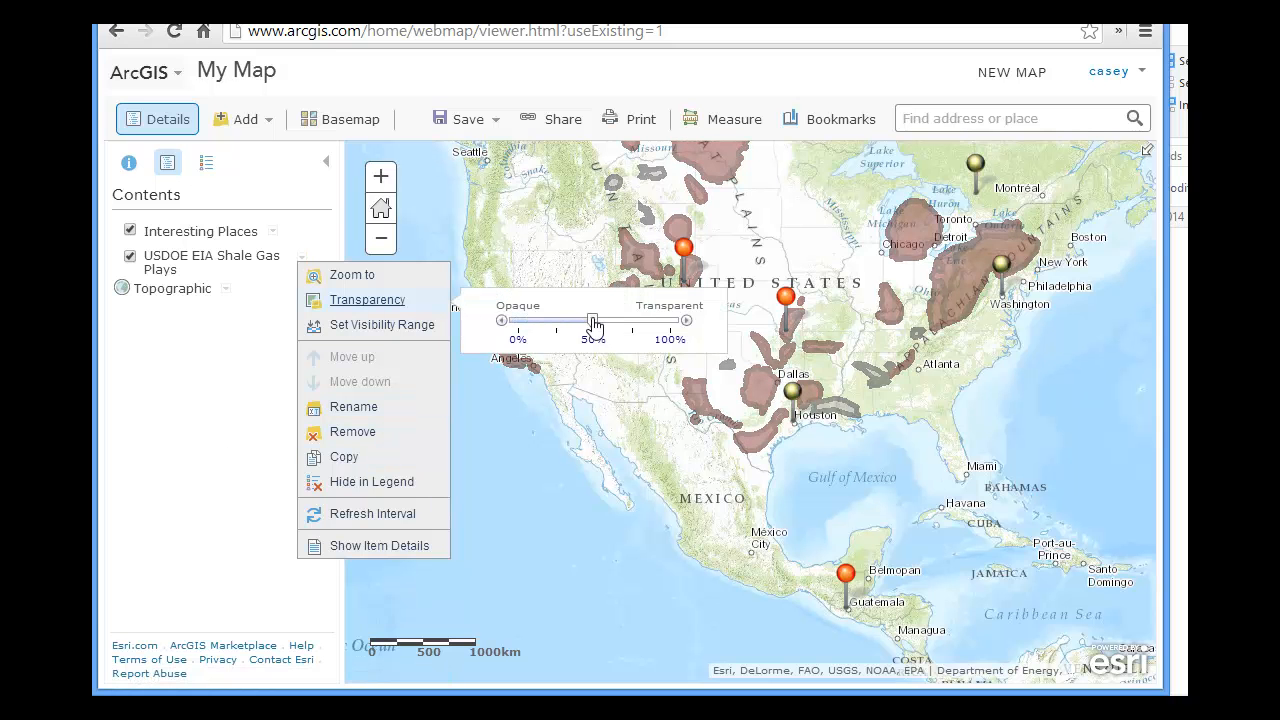
Step: Switch to the Google Maps Engine Lite map and label the QuickMap - Sheet1.csv points by ID
click(229, 472)
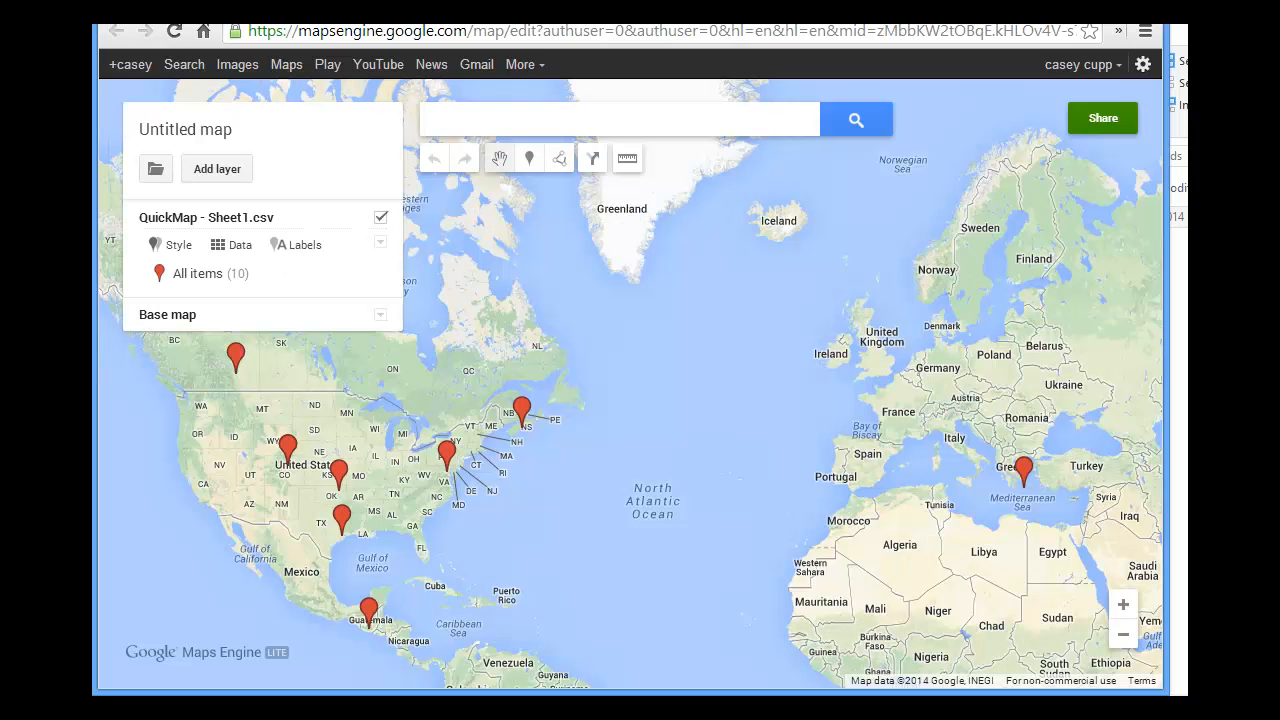
click(305, 250)
click(315, 277)
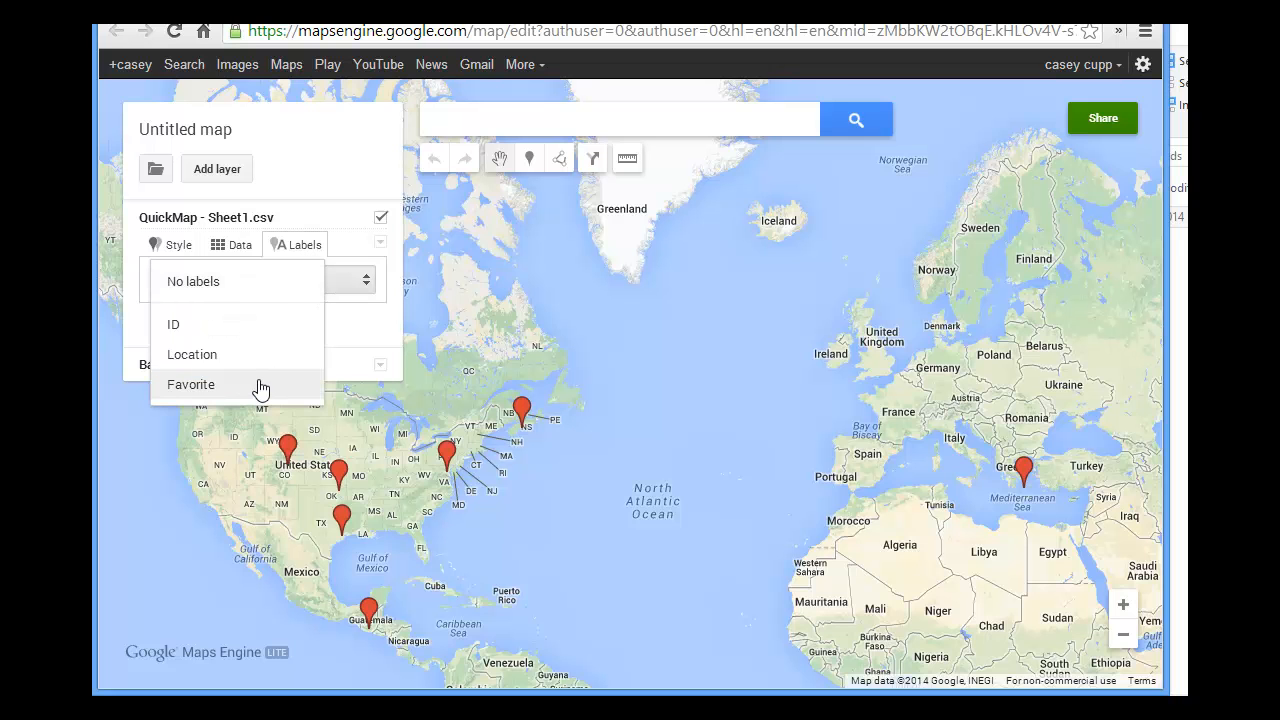
click(220, 329)
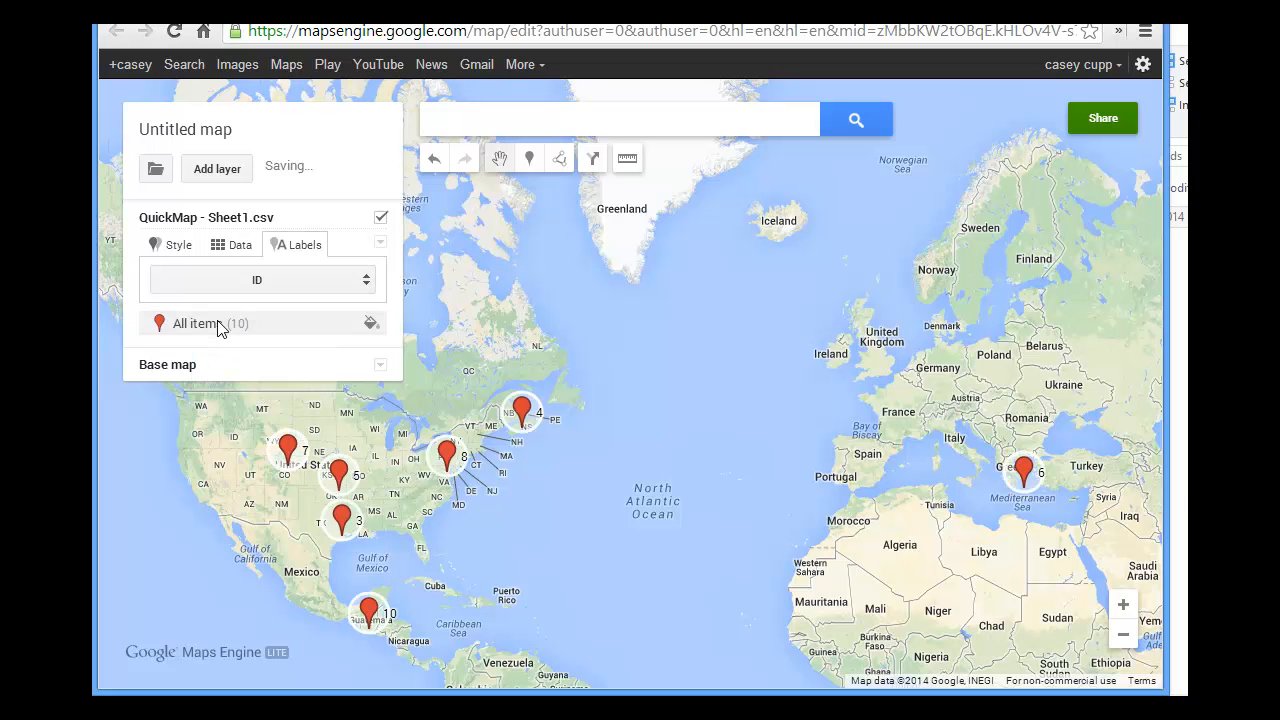
Step: Style the QuickMap - Sheet1.csv points by the Favorite data column
click(177, 247)
click(279, 284)
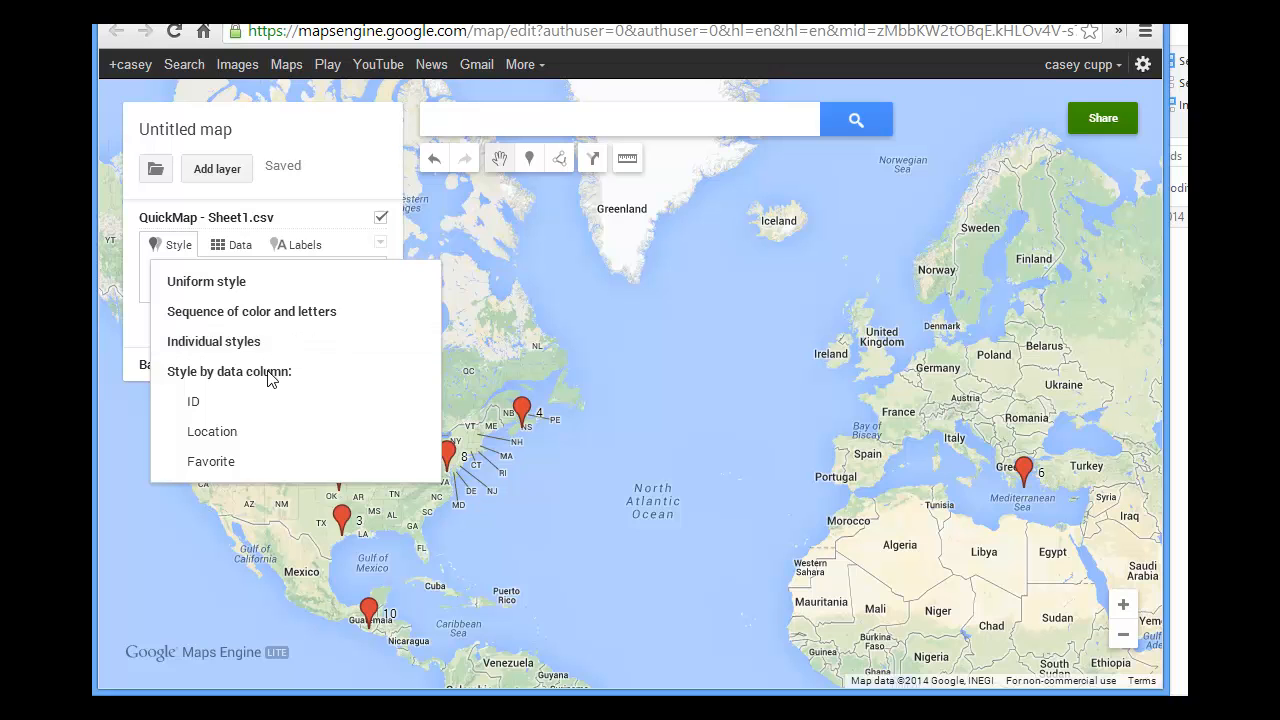
click(228, 465)
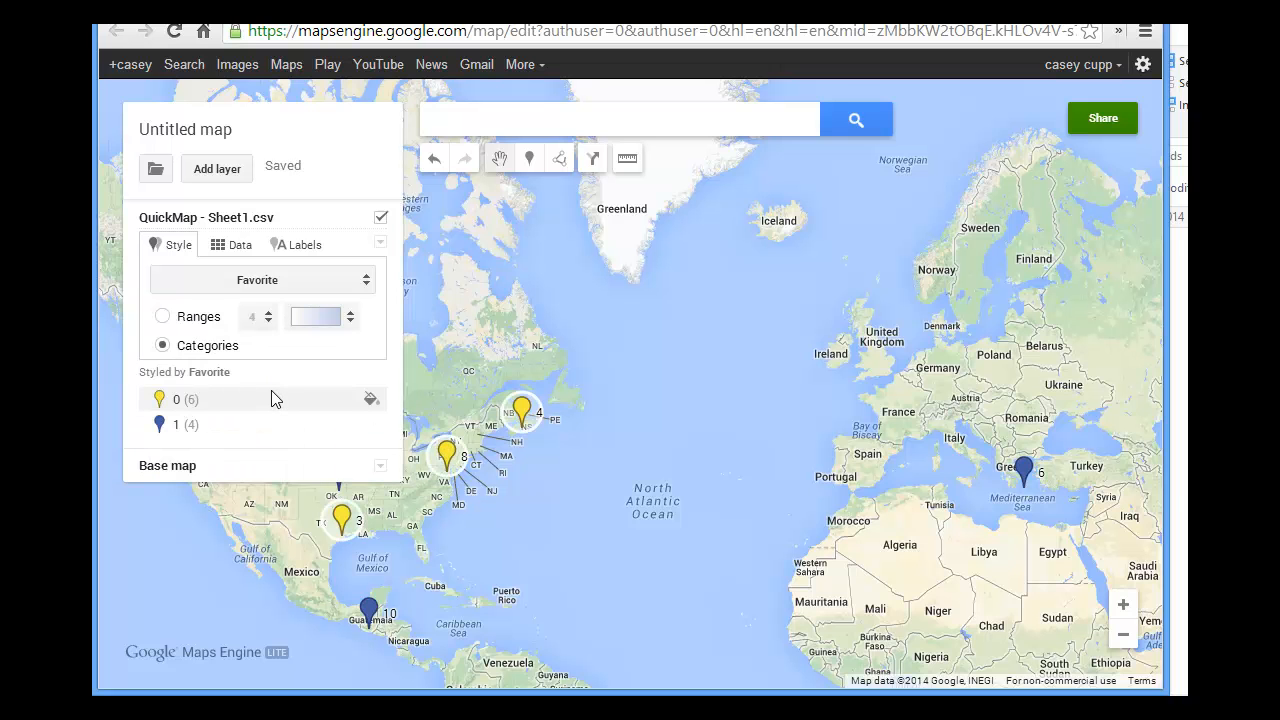
Step: Color the markers dark green for Favorite category 0 and dark red for Favorite category 1
click(372, 403)
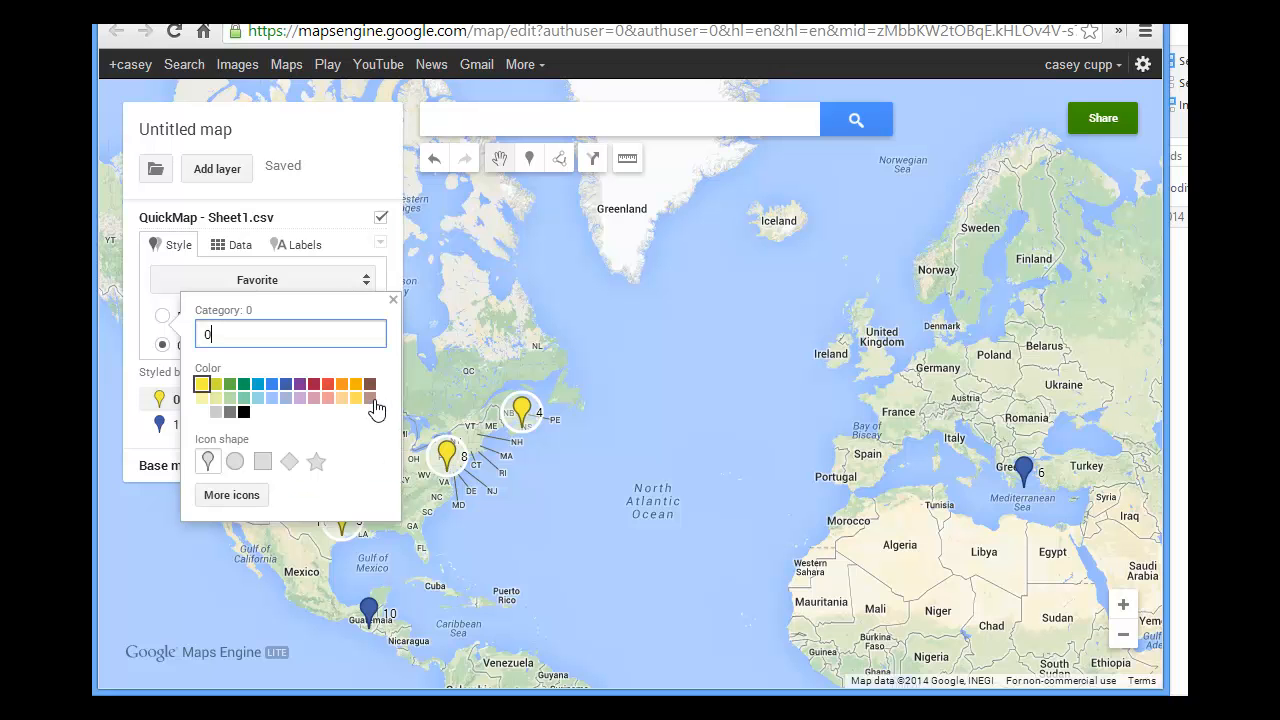
click(243, 385)
click(243, 385)
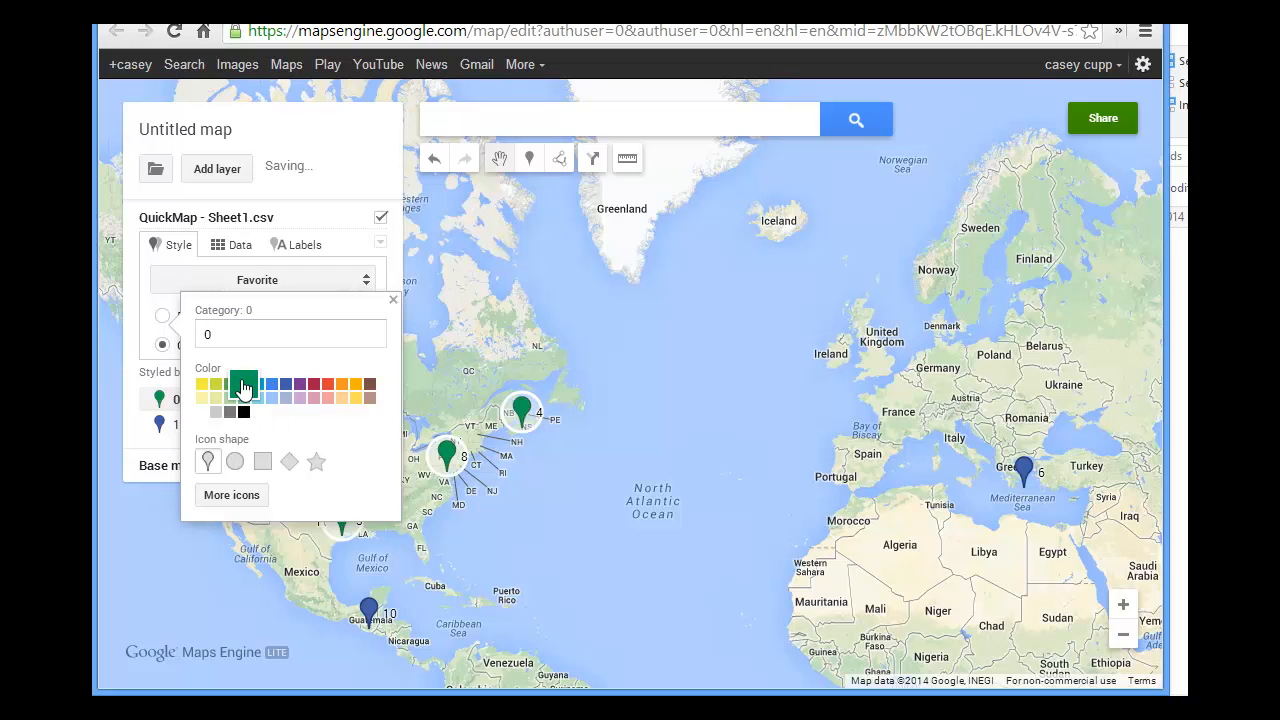
click(170, 431)
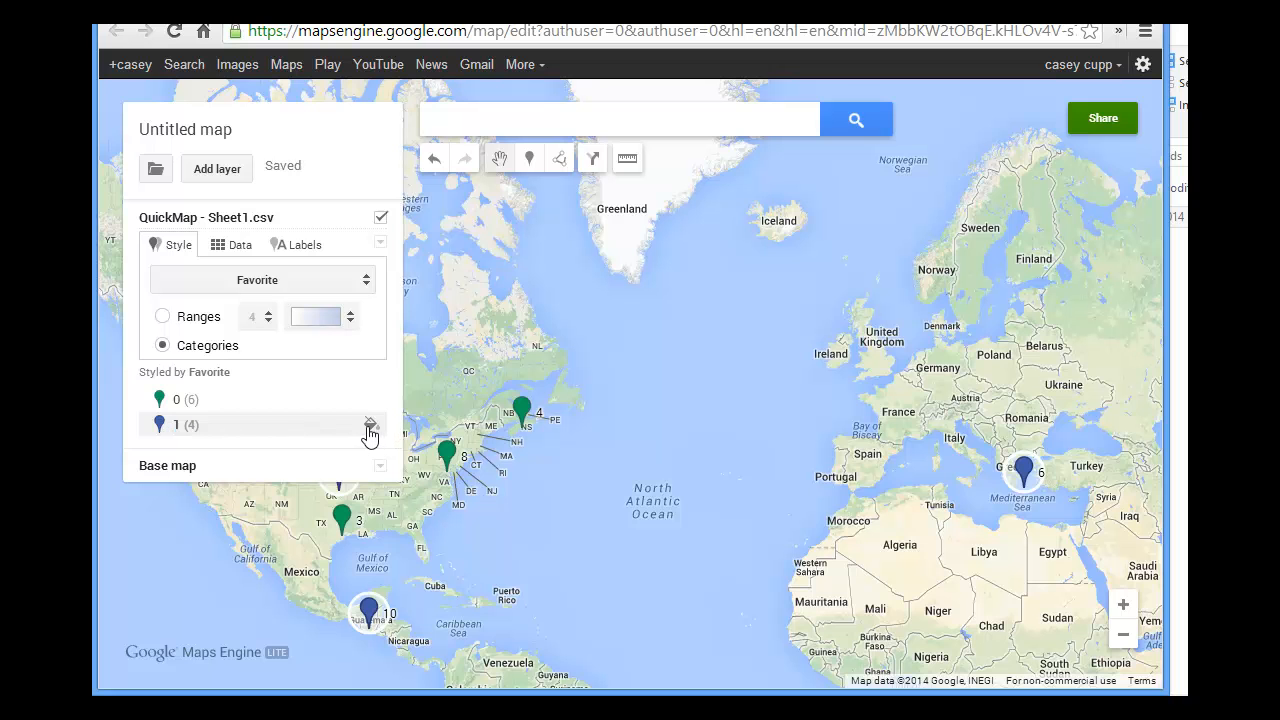
click(370, 428)
click(318, 485)
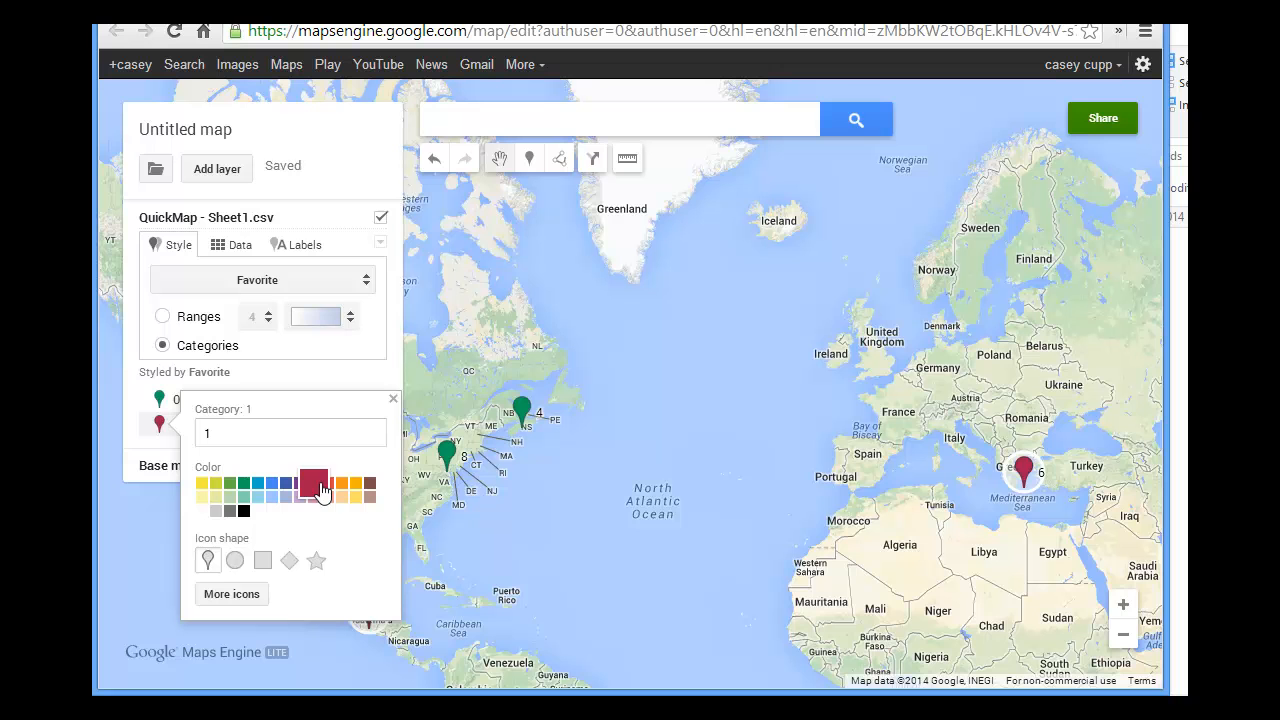
click(155, 460)
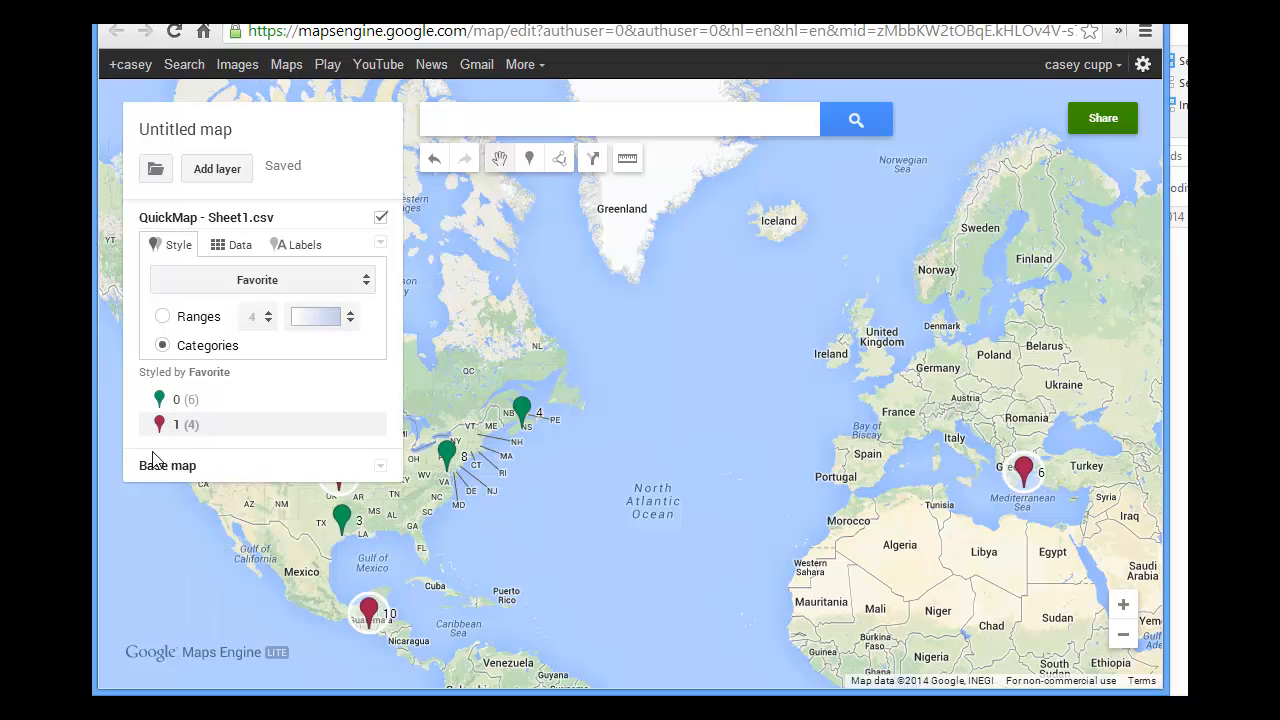
Step: Review the QuickMap - Sheet1.csv data table and the details of the Skiatook Oklahoma marker
click(238, 247)
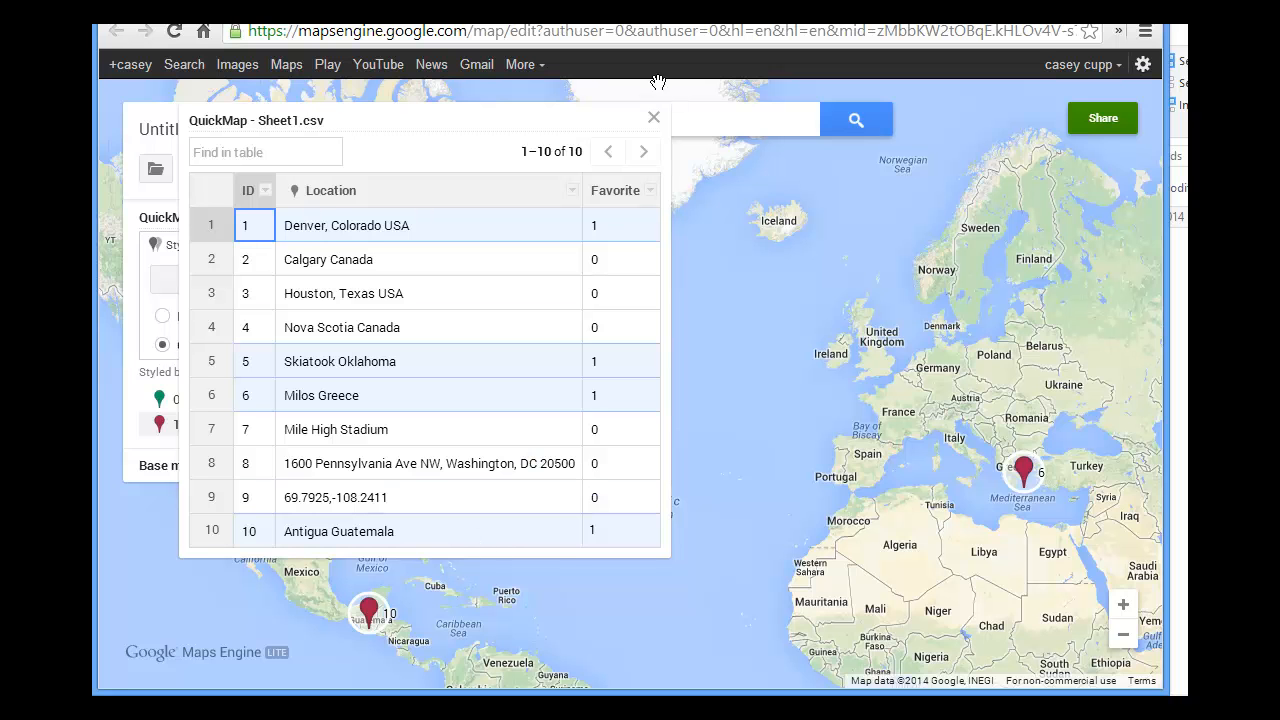
click(653, 117)
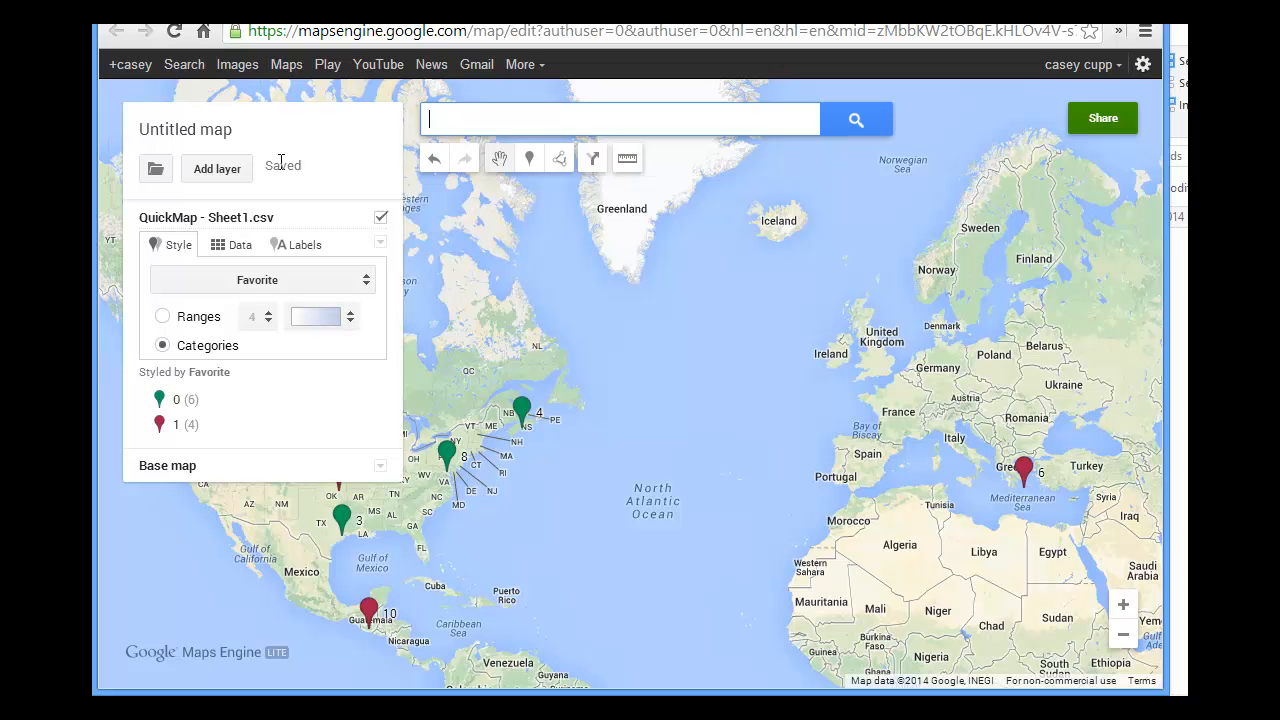
drag(532, 546, 690, 546)
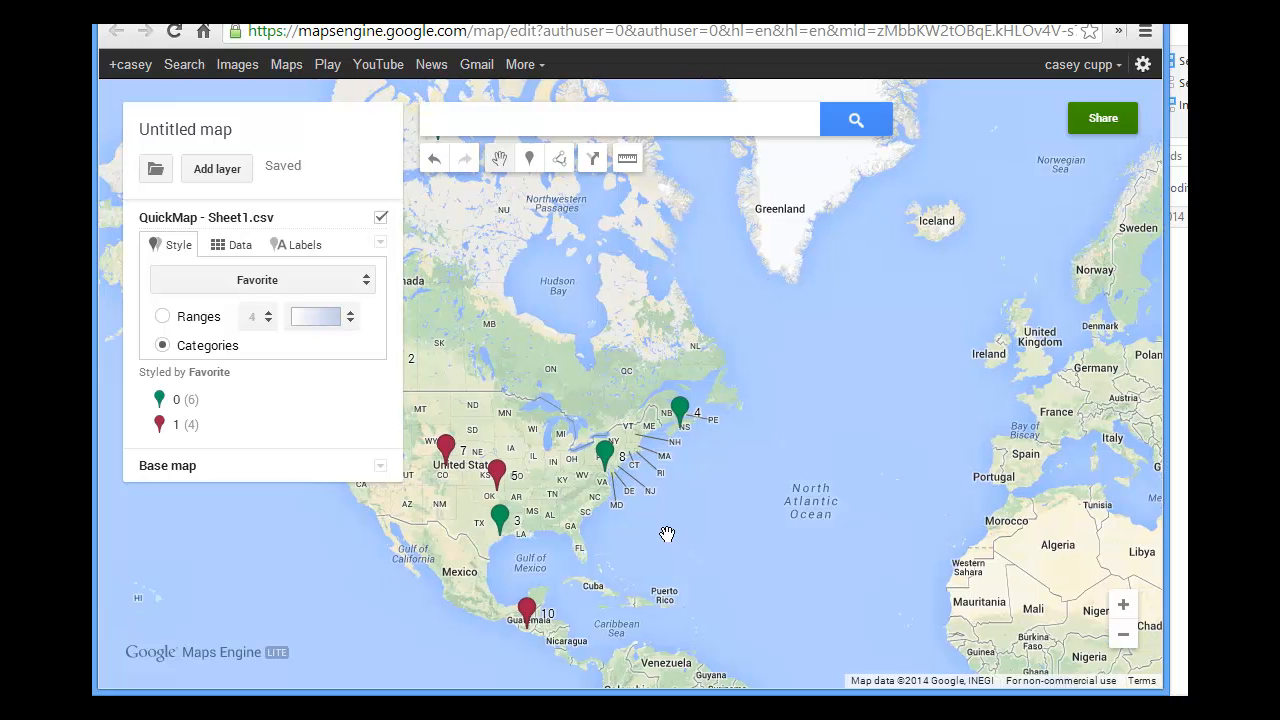
click(498, 474)
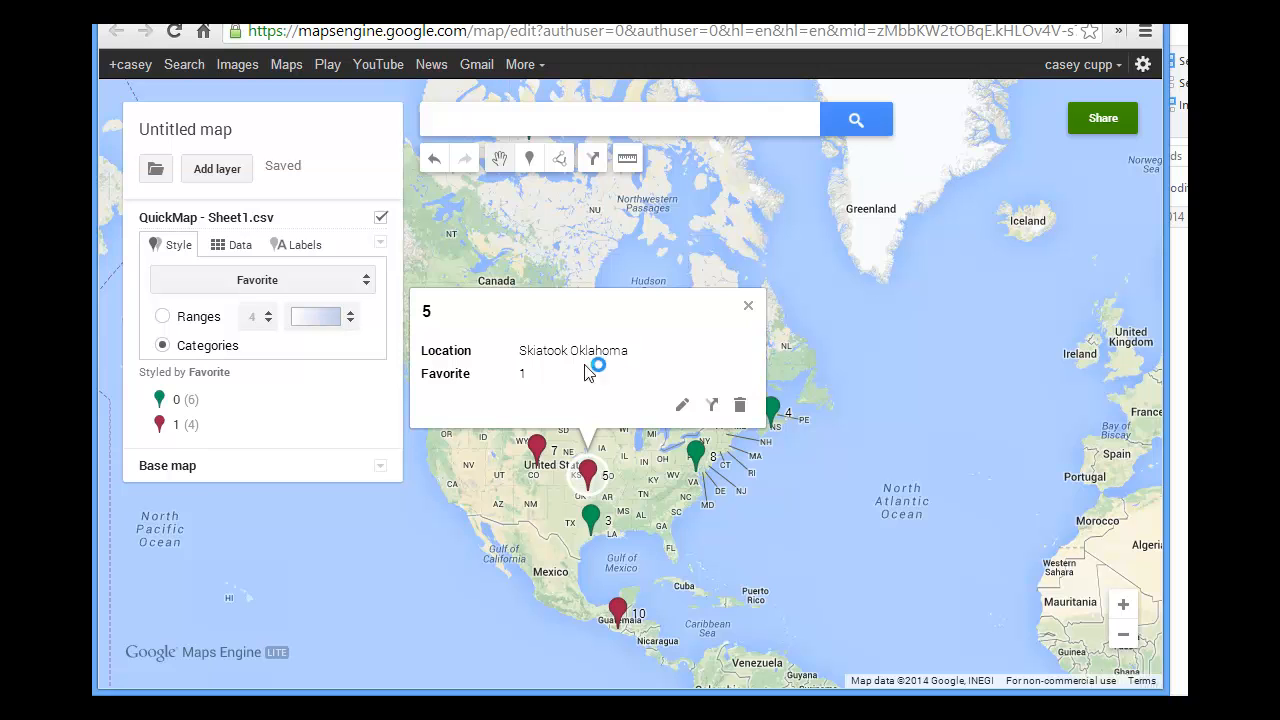
click(750, 309)
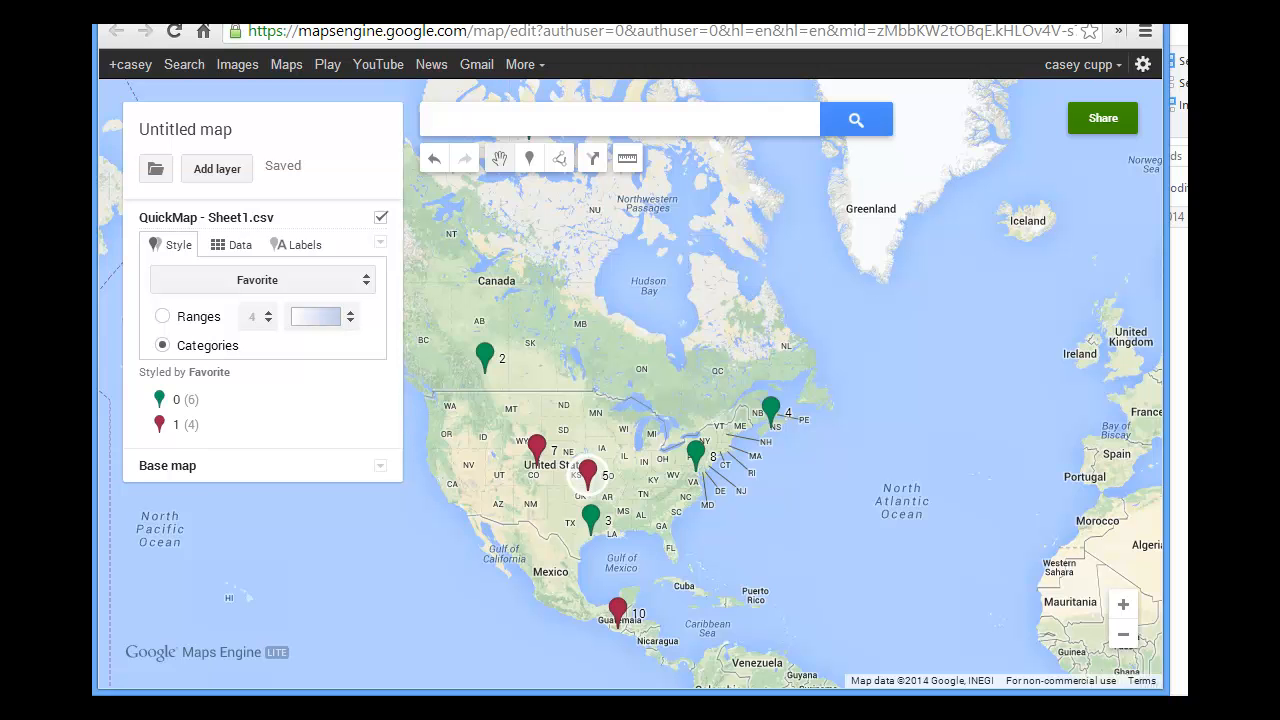